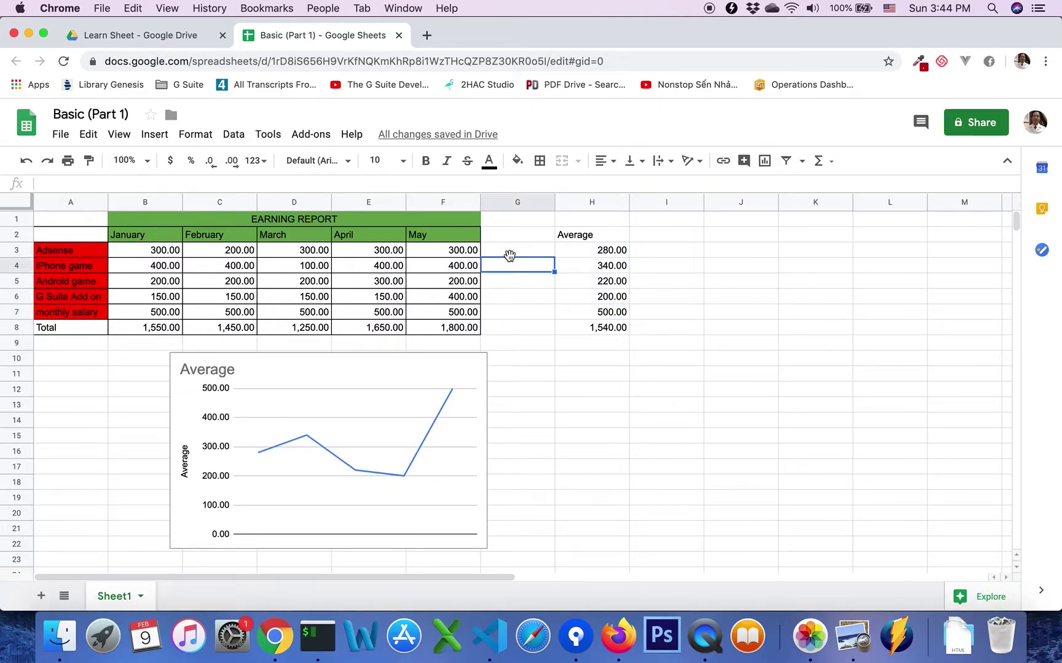
- Leave the finished Basic (Part 1) report and switch to the 'Learn Sheet - Google Drive' tab
click(509, 241)
click(516, 279)
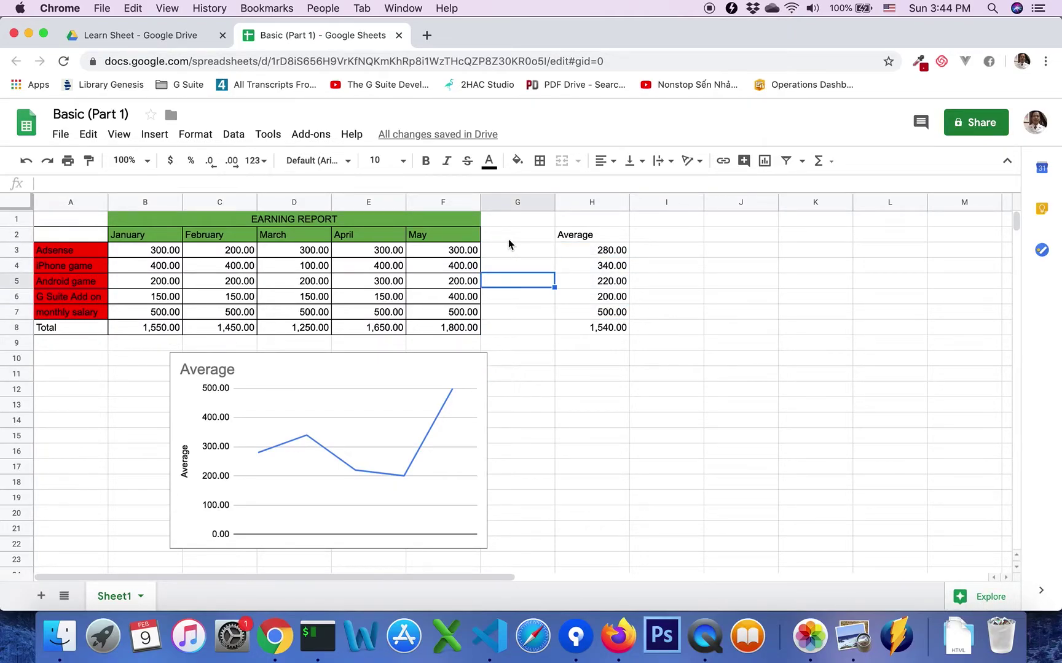
click(509, 240)
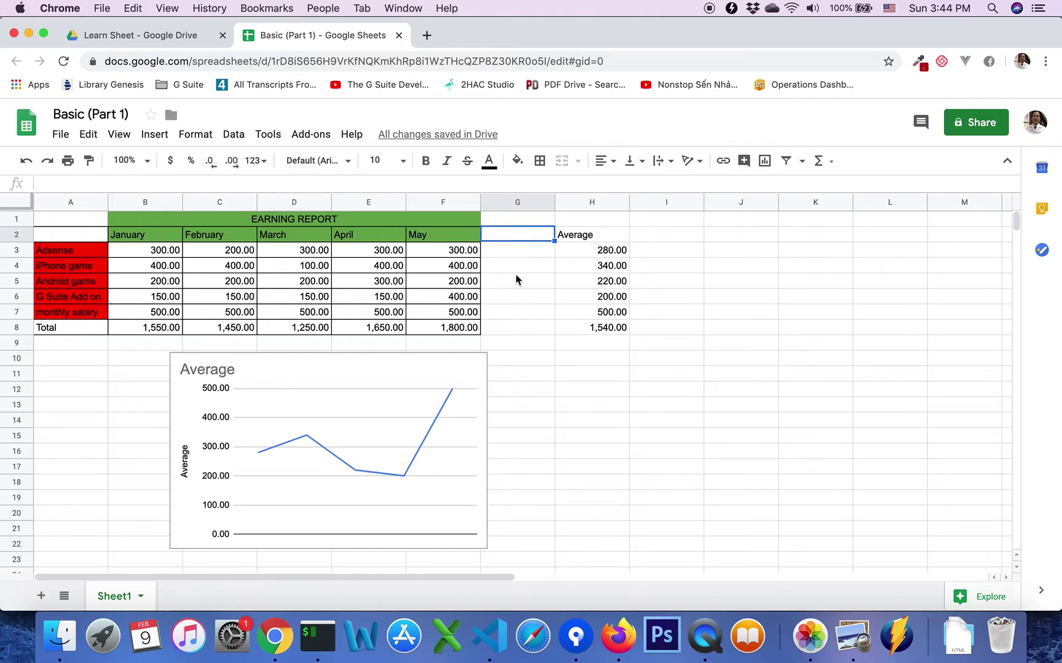
click(524, 312)
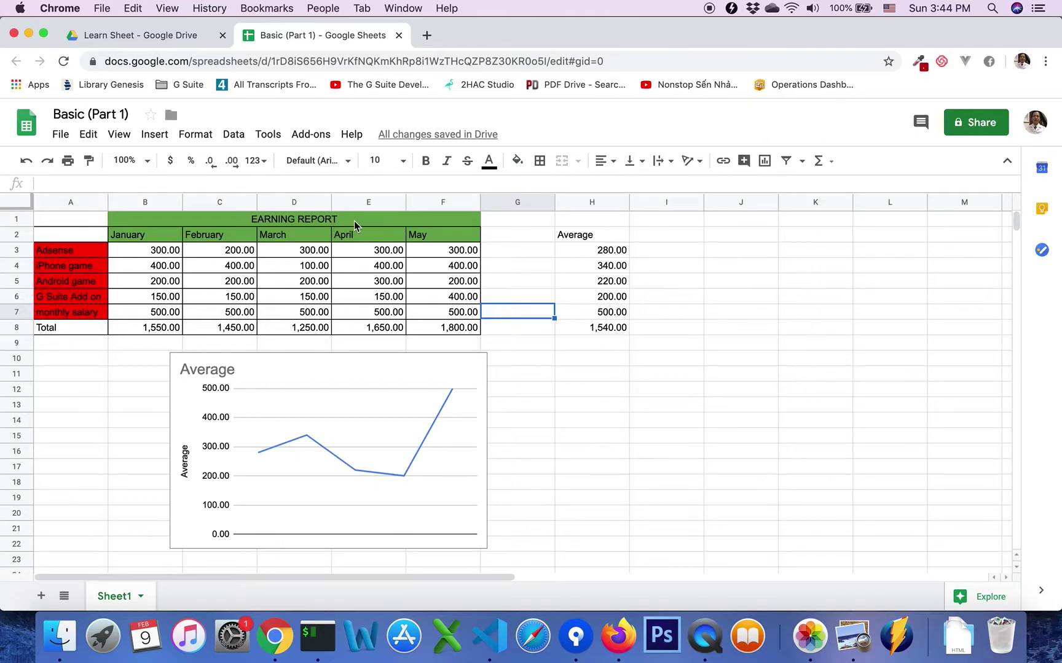
click(520, 270)
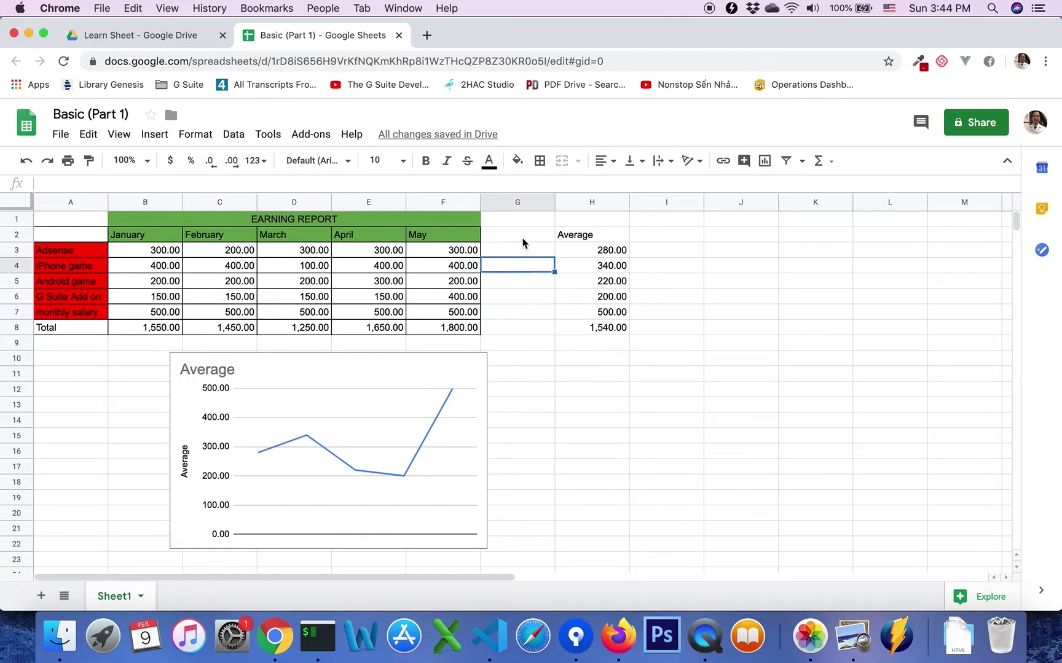
click(522, 237)
click(525, 255)
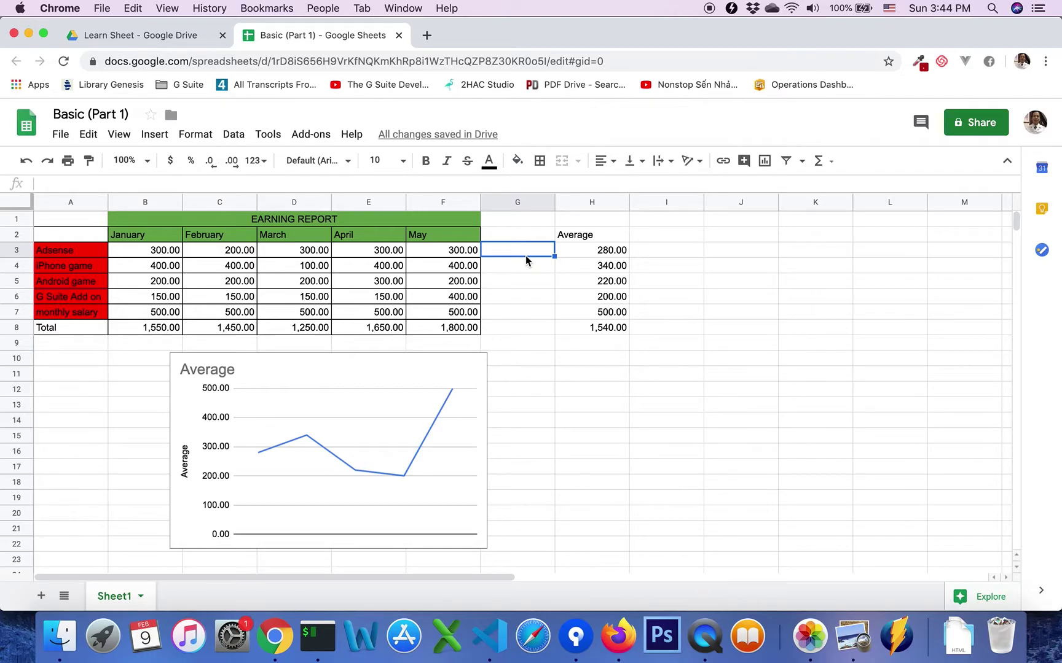
click(181, 41)
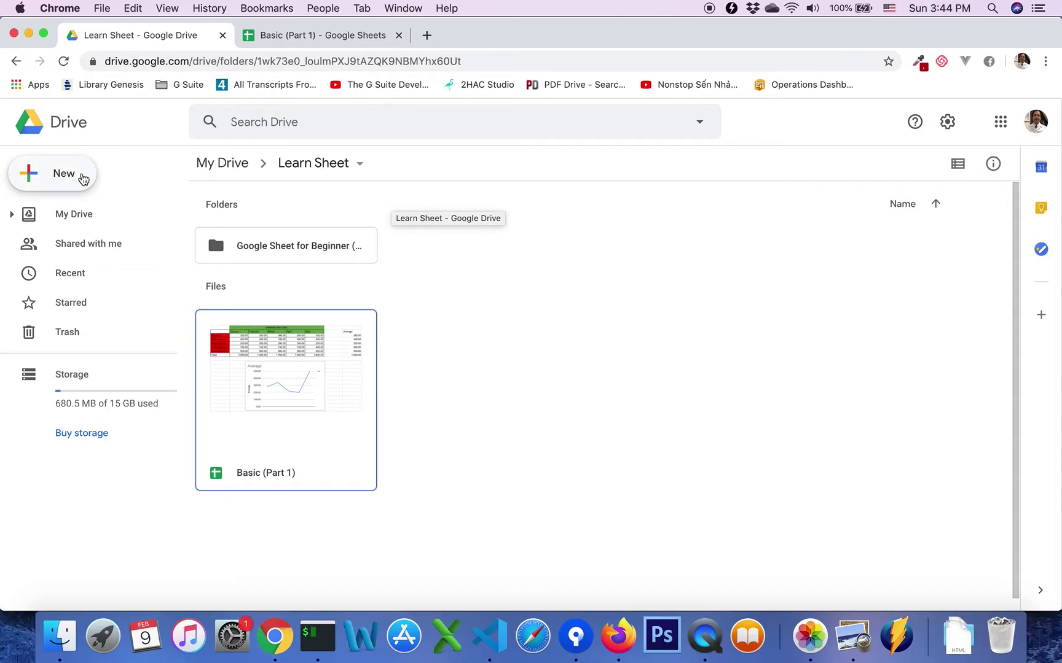
- Create a new blank Google Sheets spreadsheet from the Learn Sheet folder's New menu
click(188, 62)
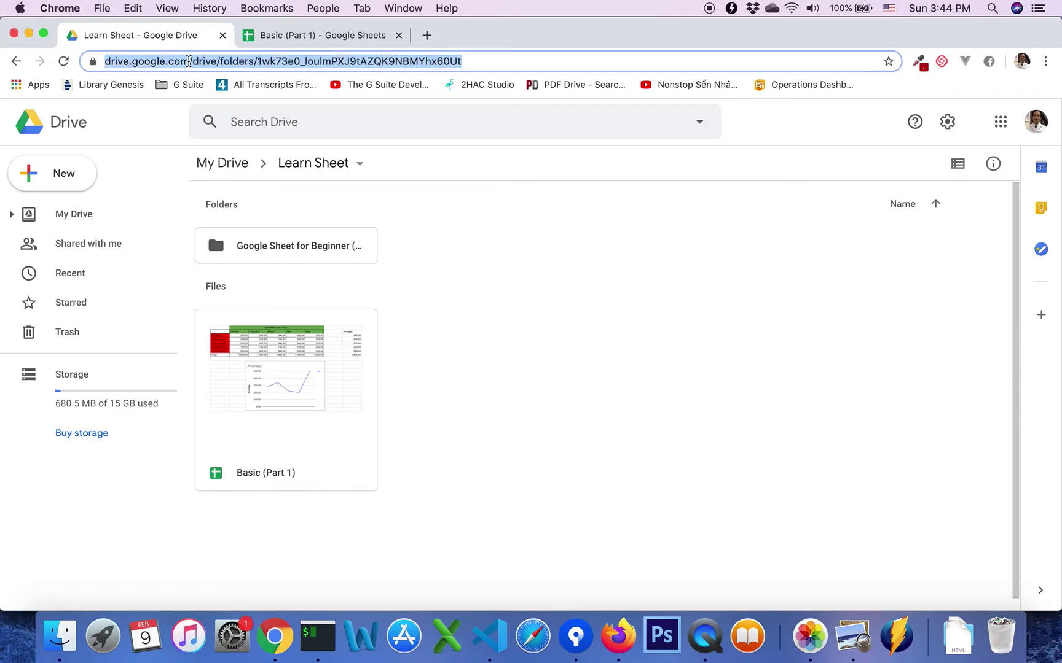
click(187, 62)
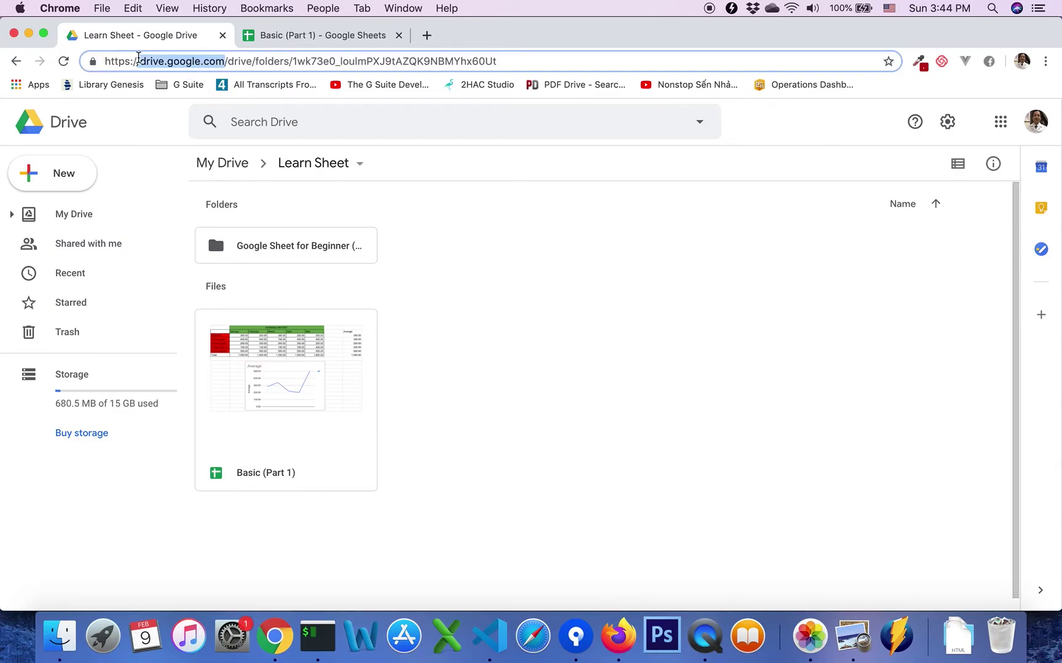
click(120, 186)
click(71, 170)
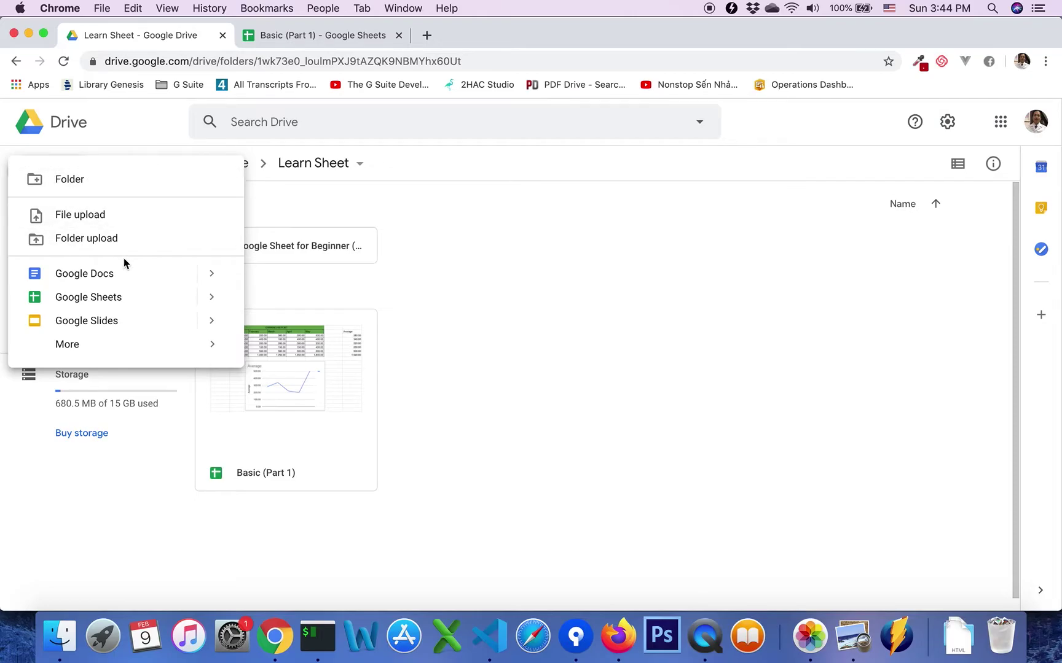
click(211, 296)
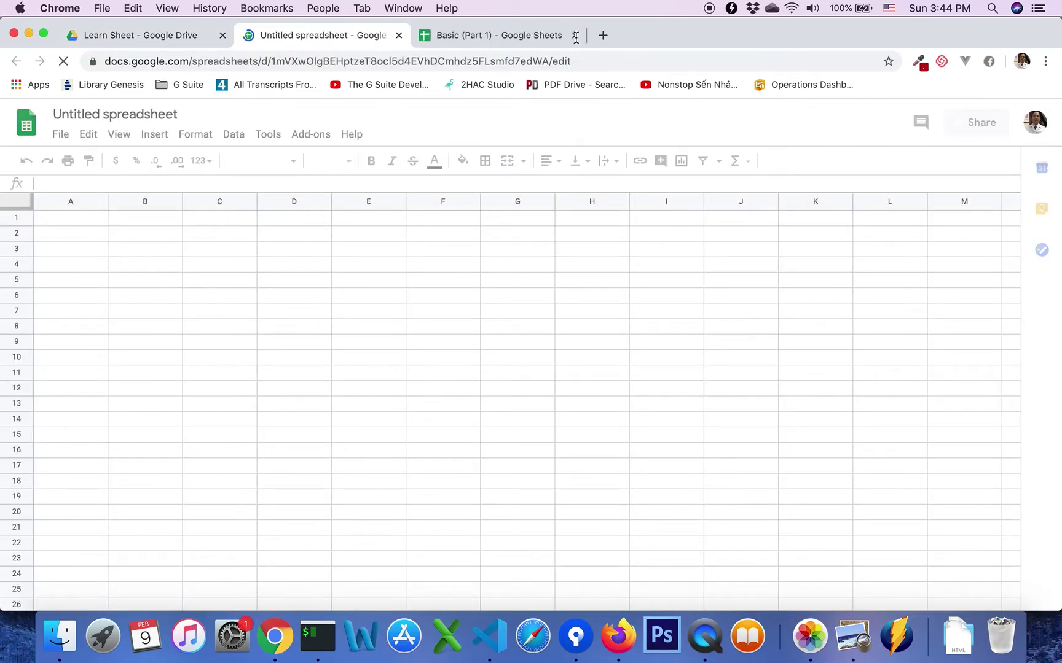
- Close the old Basic (Part 1) tab and title the new spreadsheet 'Basic guide'
click(576, 35)
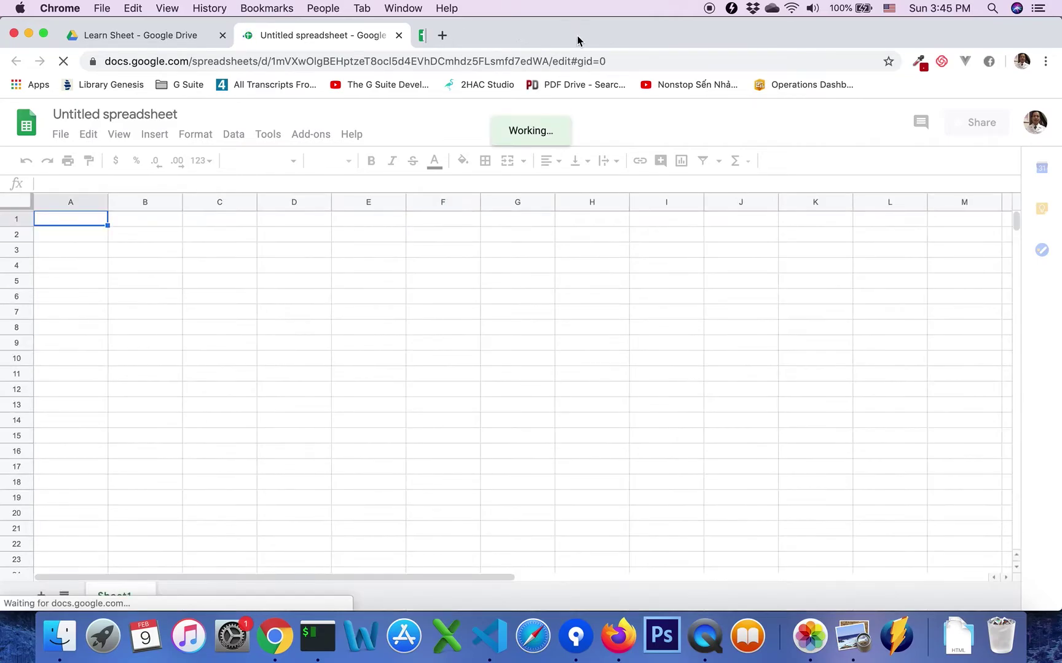
click(143, 234)
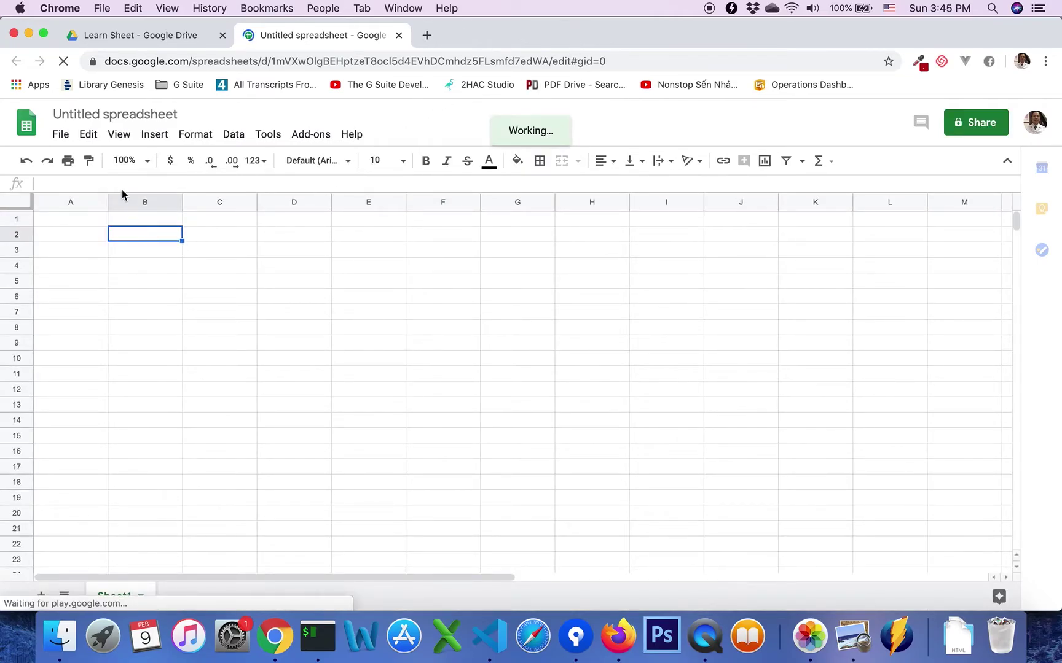
click(162, 113)
text(B)
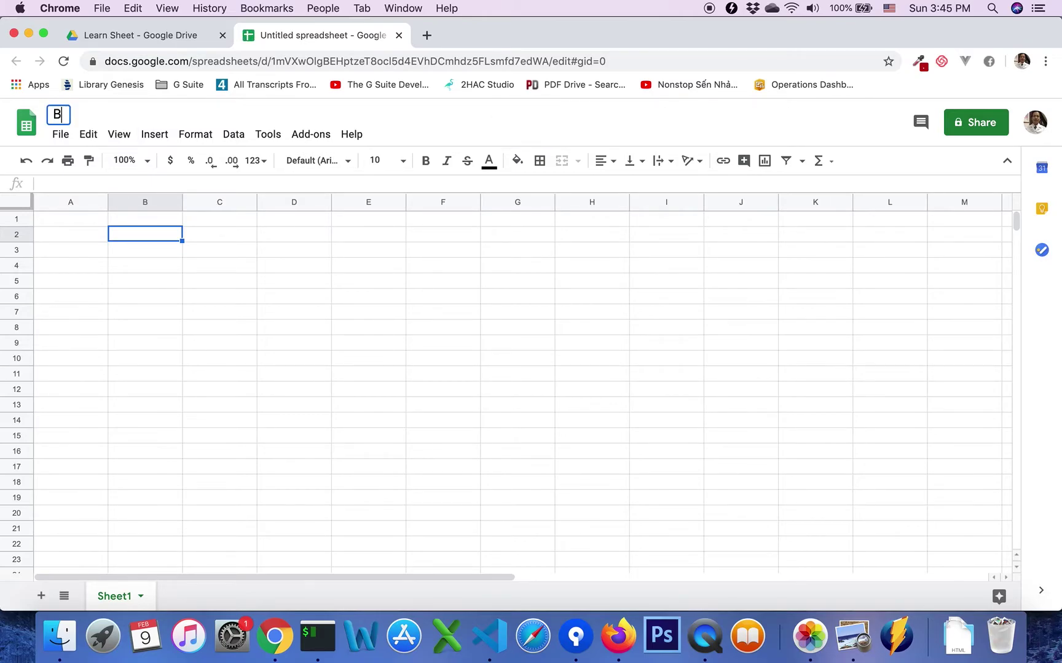
text(asic)
text( guide)
key(Return)
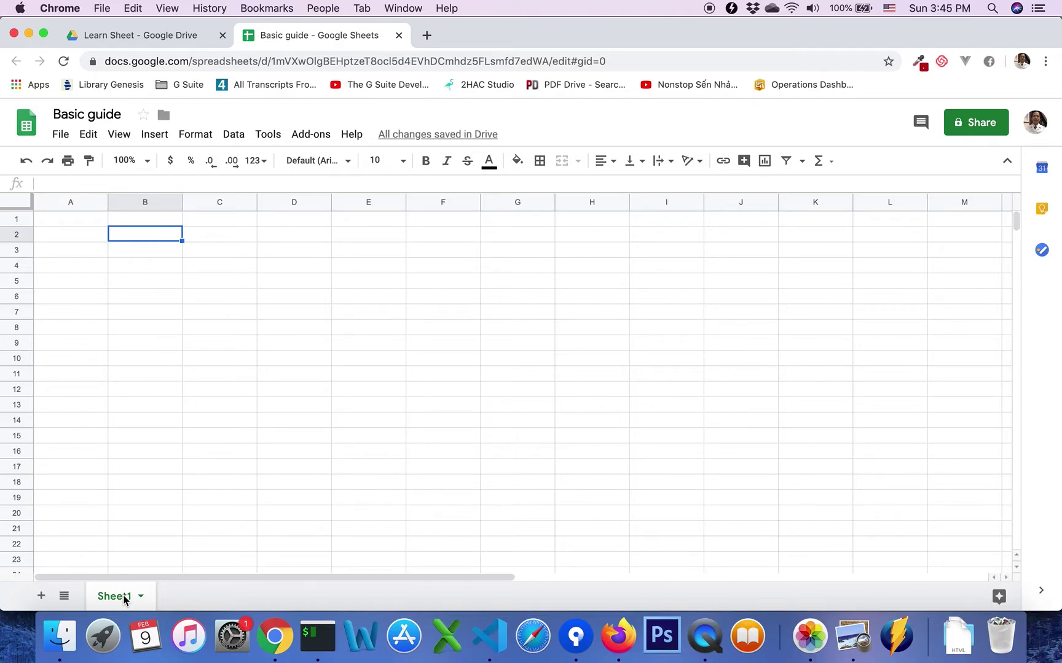
- Rename the Sheet1 tab to 'Part 1'
right_click(125, 599)
click(147, 411)
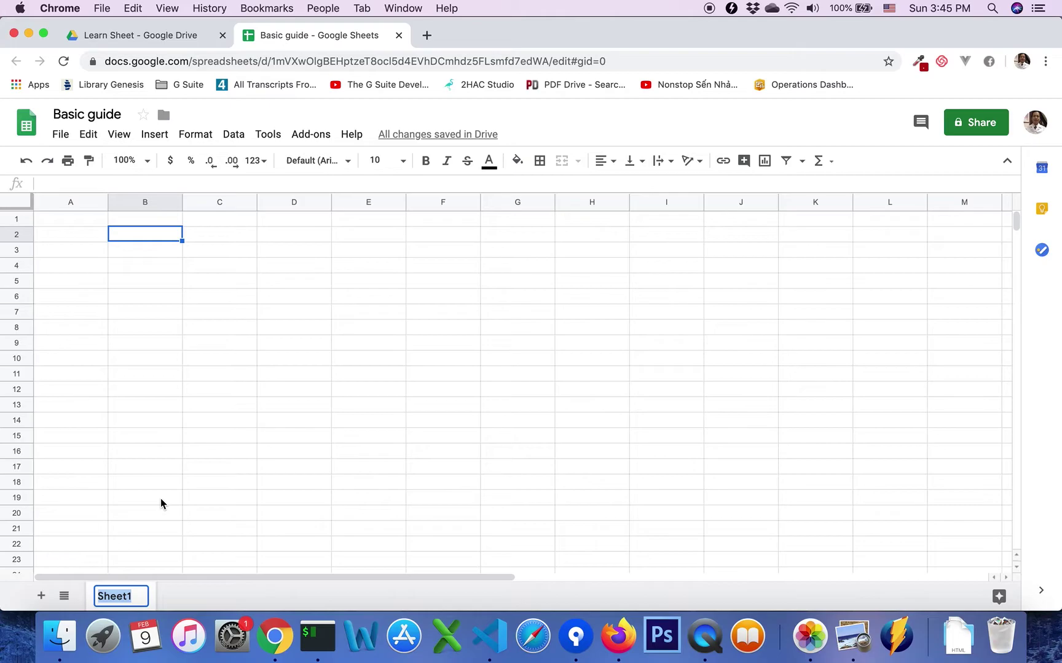
text(Parr)
key(BackSpace)
text(t 1)
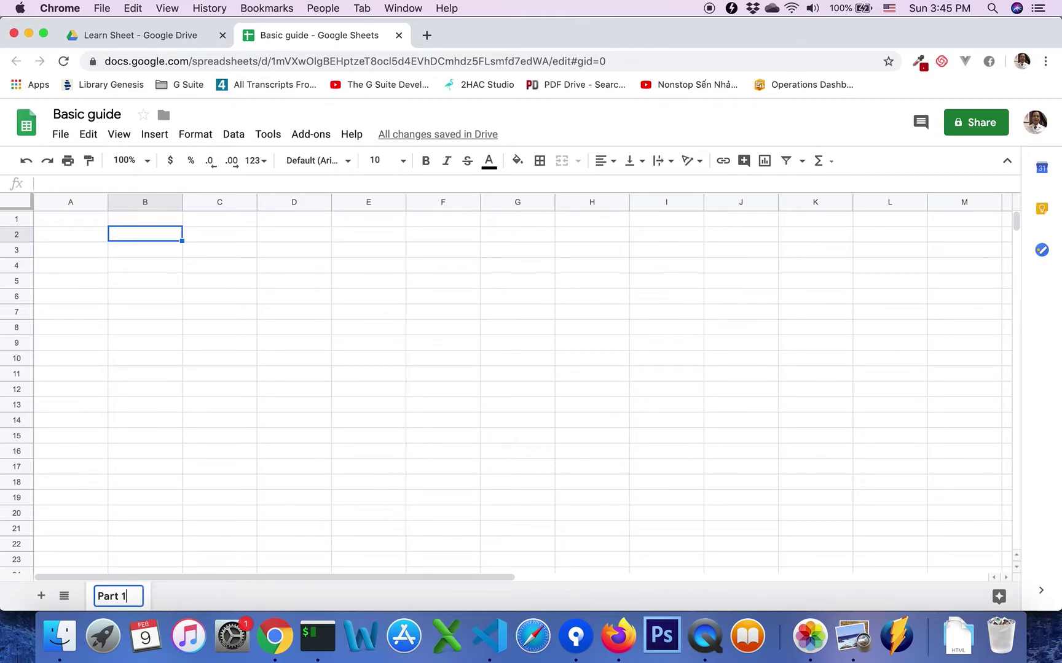
key(Return)
click(89, 242)
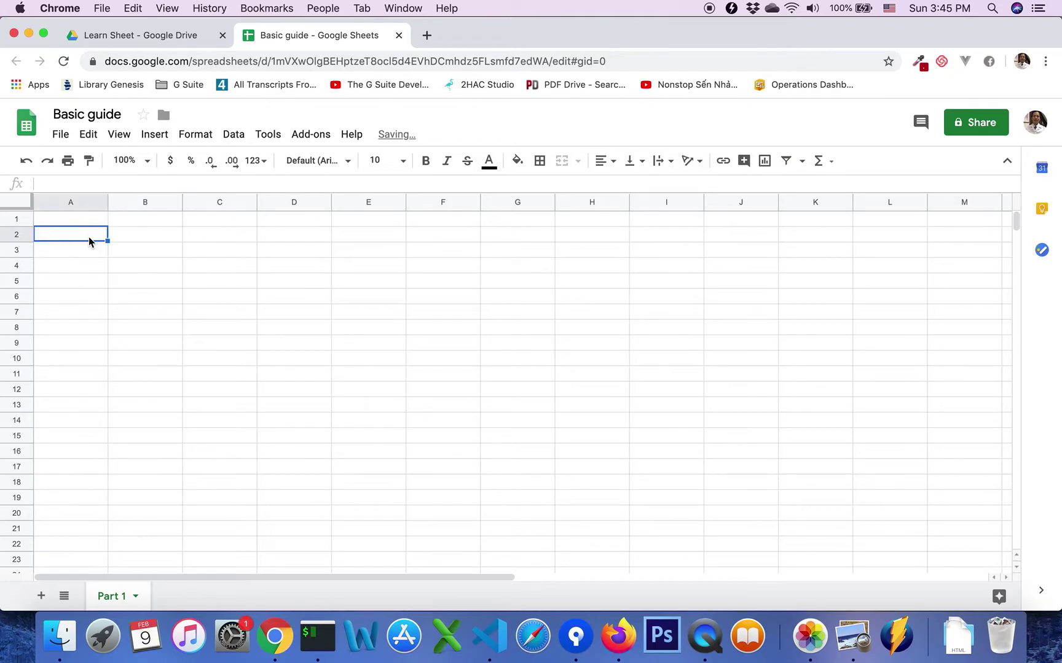
- Enter the labels Adsense, Iphone Game, Android Game and G Suite Add on in A2:A5
text(A)
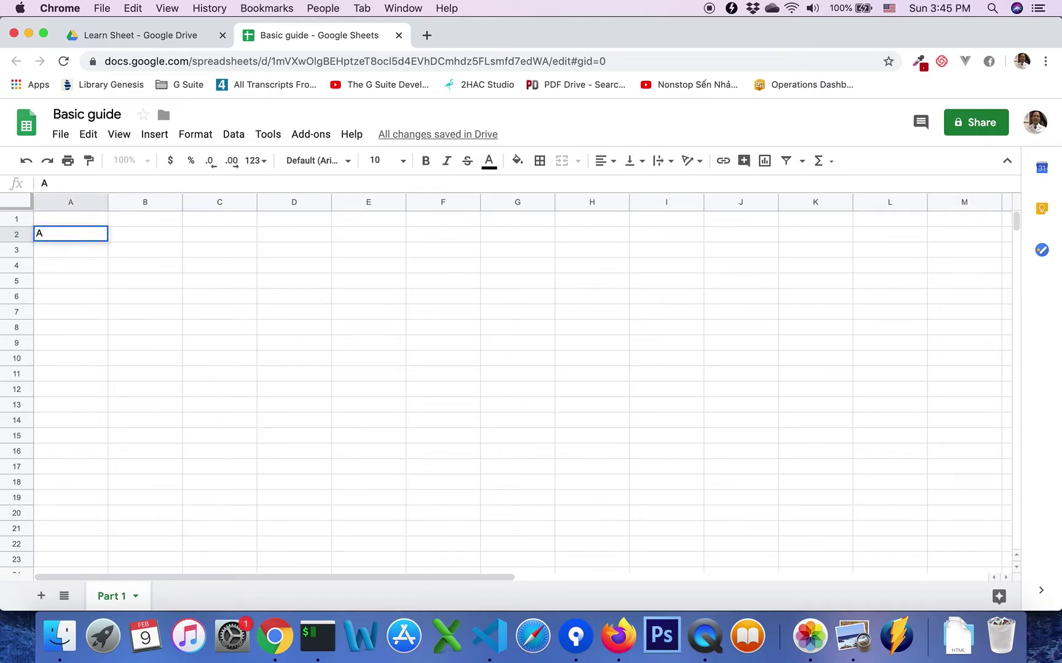
key(BackSpace)
text(Adse)
text(nse)
key(Return)
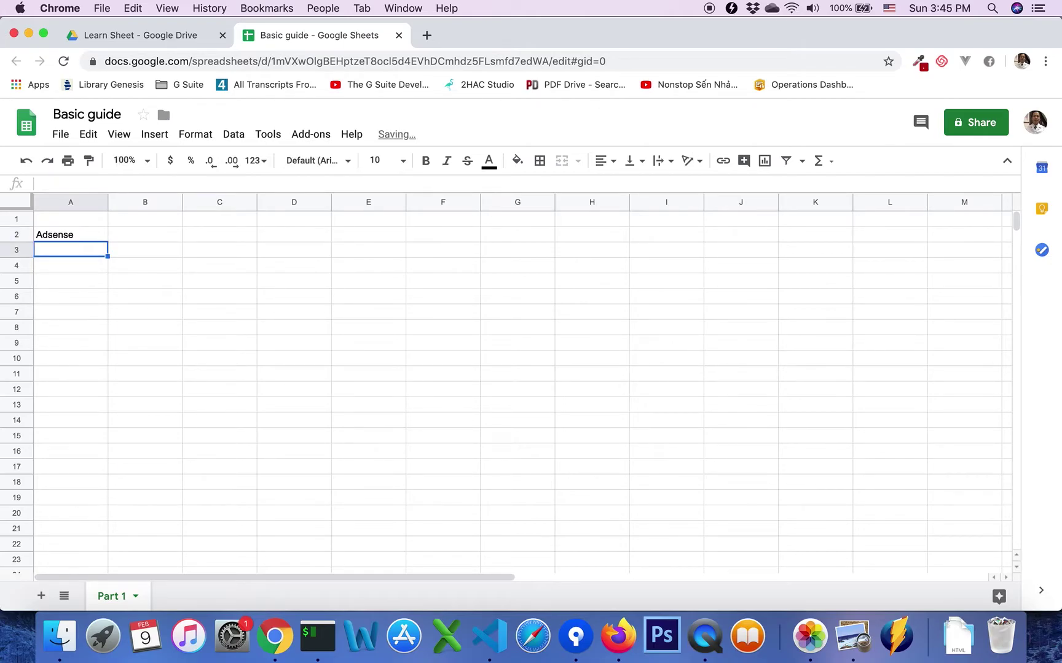
text(Ipho)
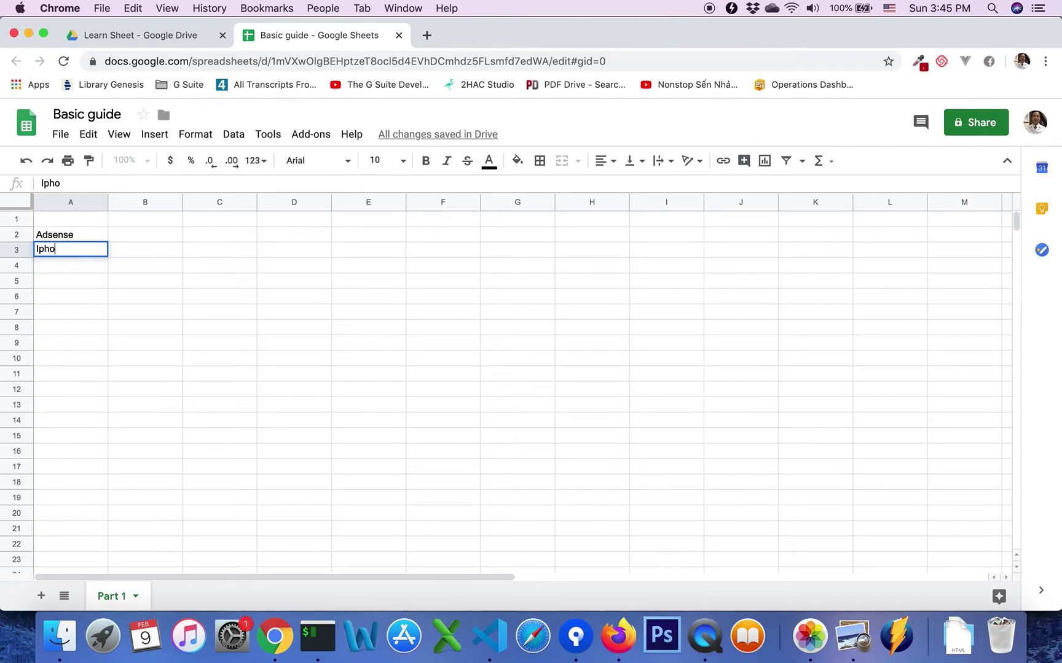
text(ne Game)
key(Return)
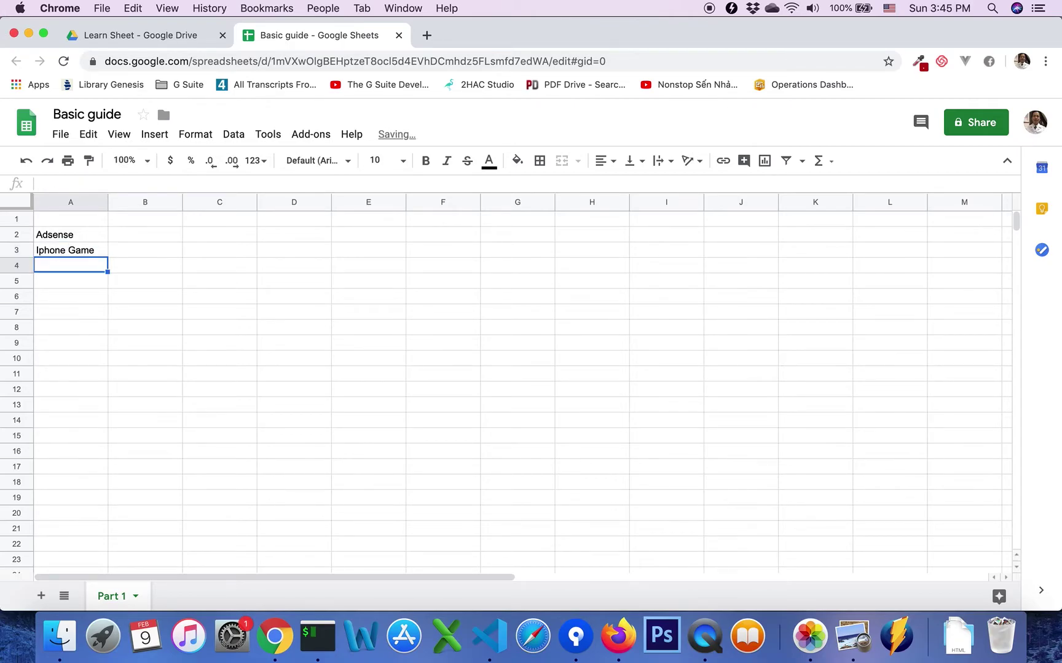
text(Android Game)
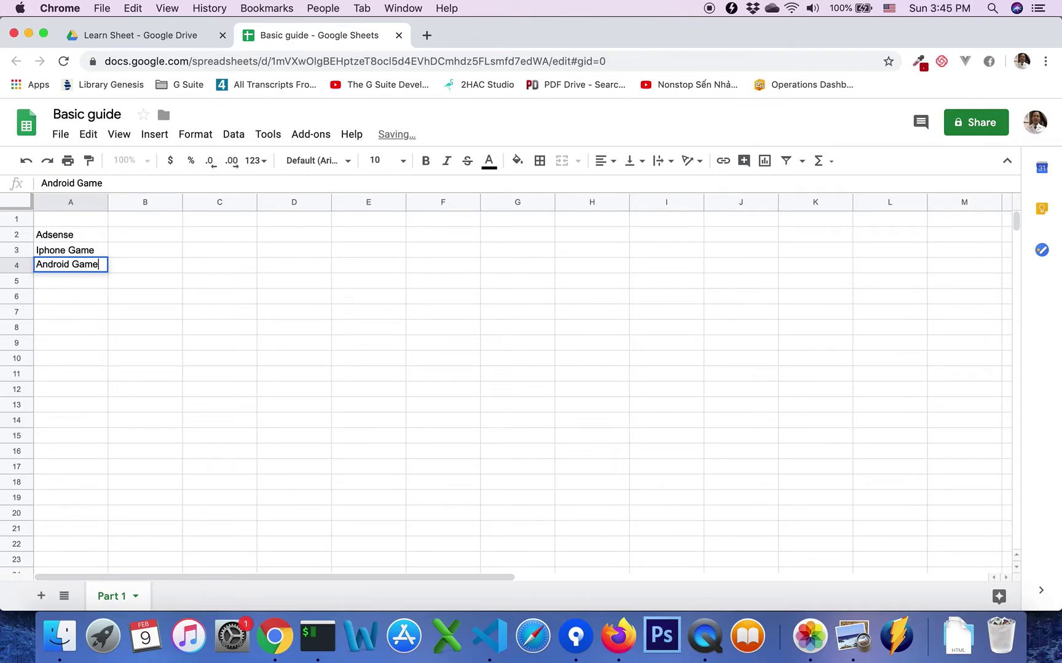
key(Return)
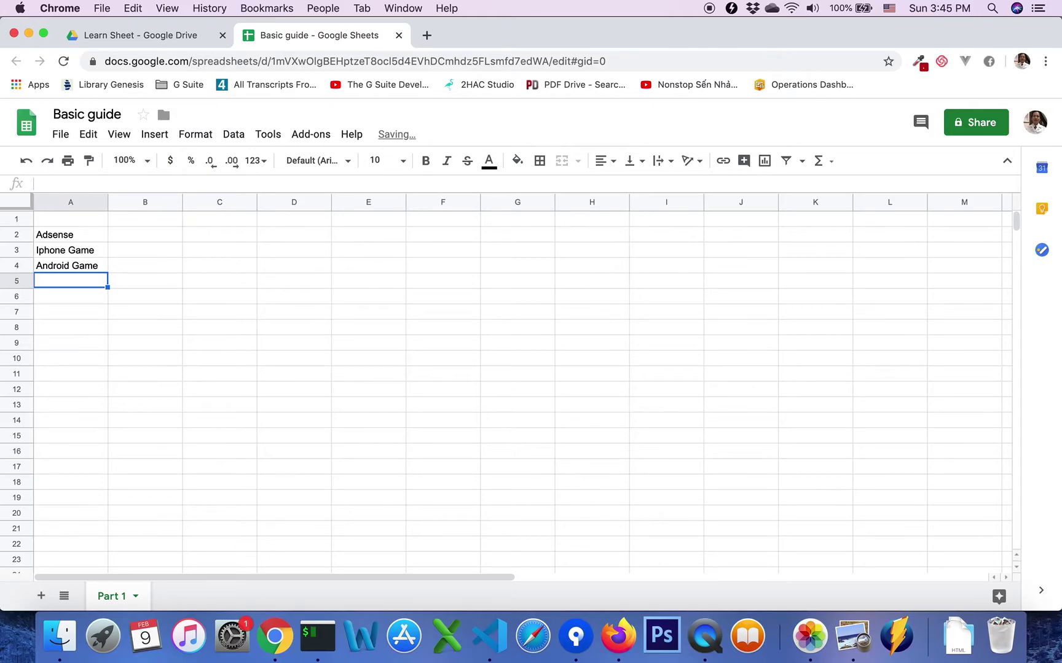
text(G Suite A)
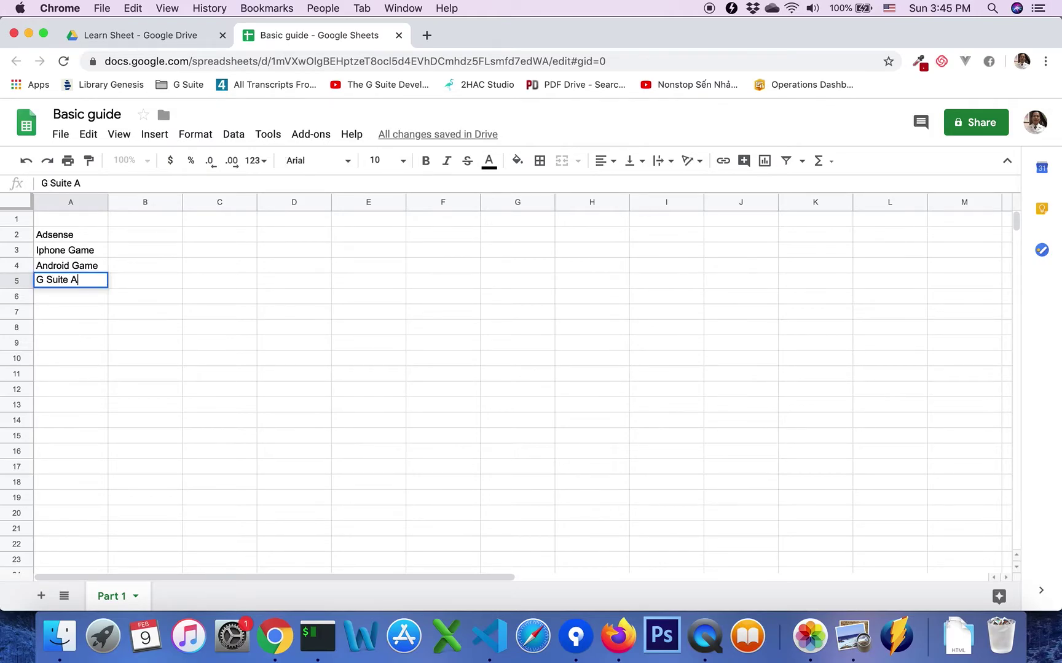
text(dd on)
key(Return)
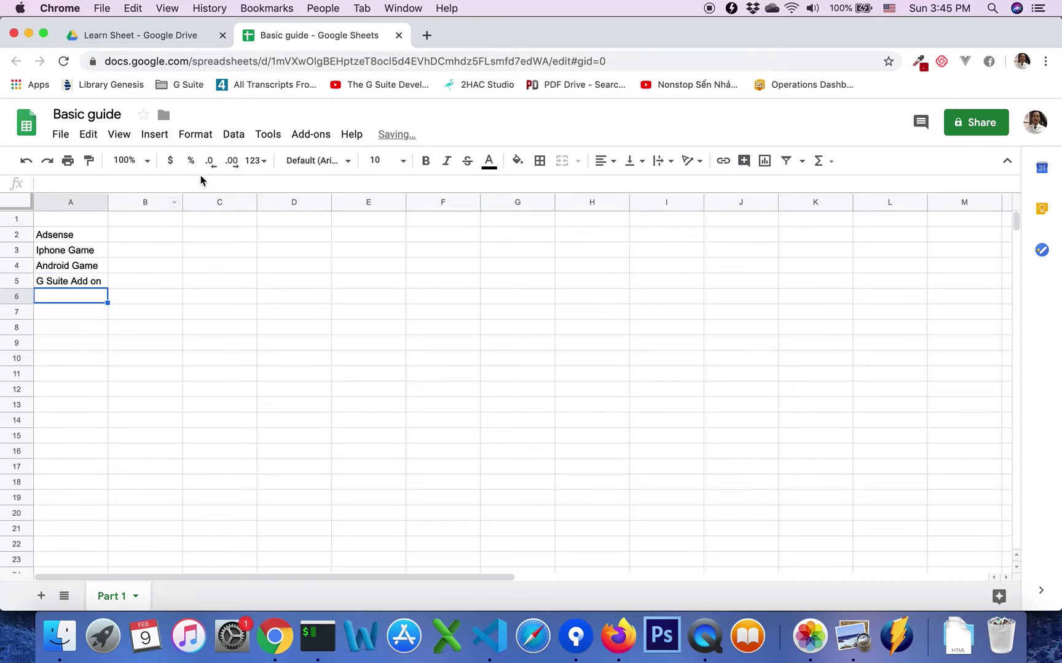
- Enter 200, 100, 300 and 150 into B2:B5
click(149, 238)
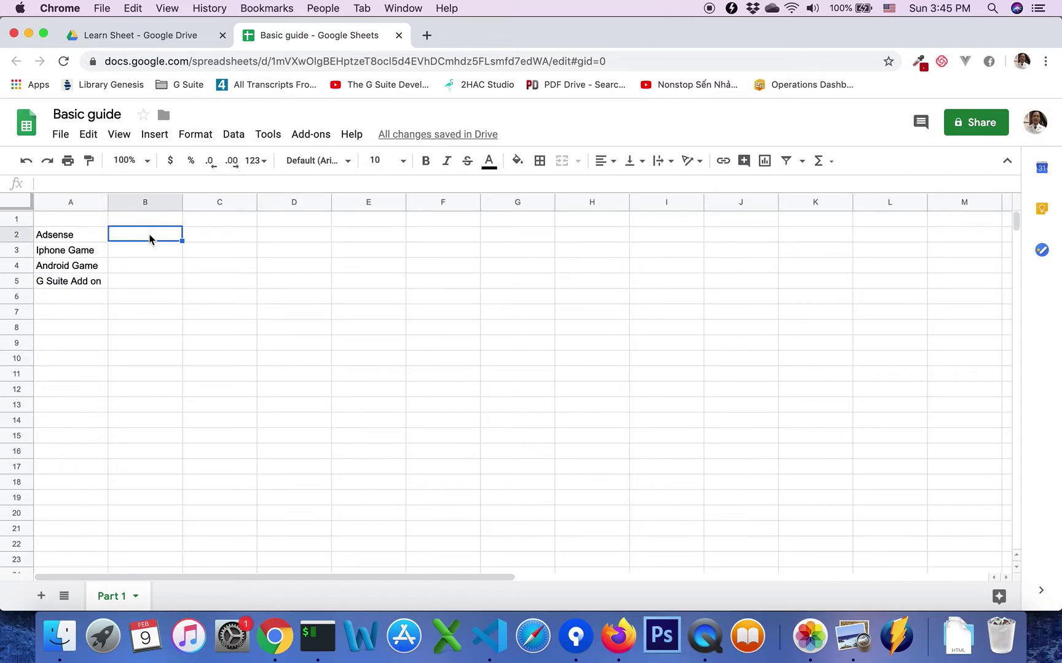
text(200)
key(Return)
text(10)
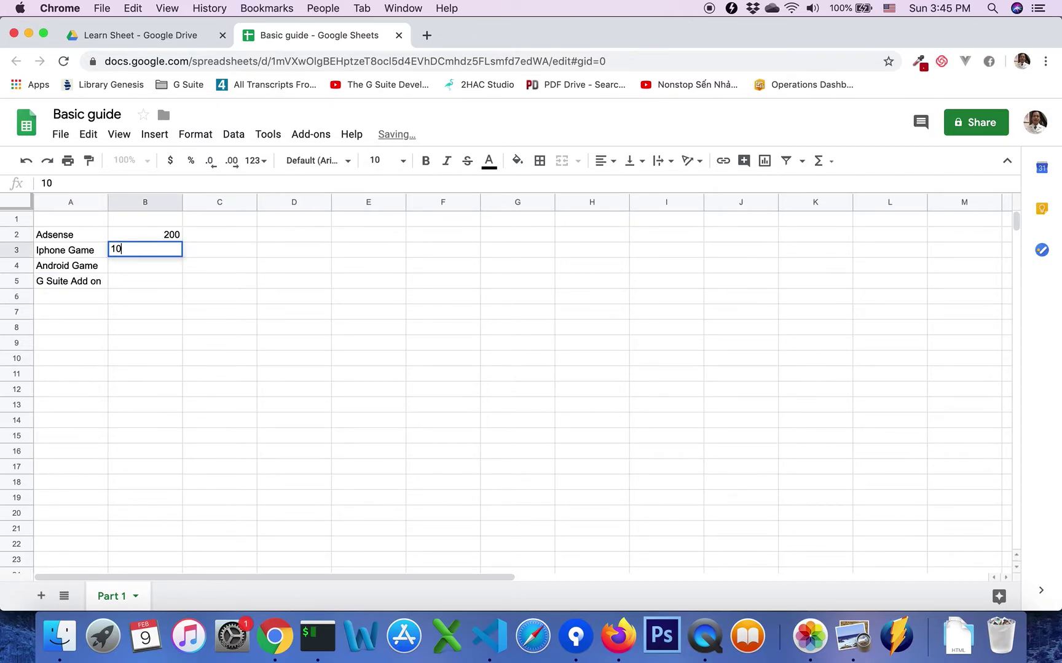
text(0)
key(Return)
text(300)
key(Return)
text(1)
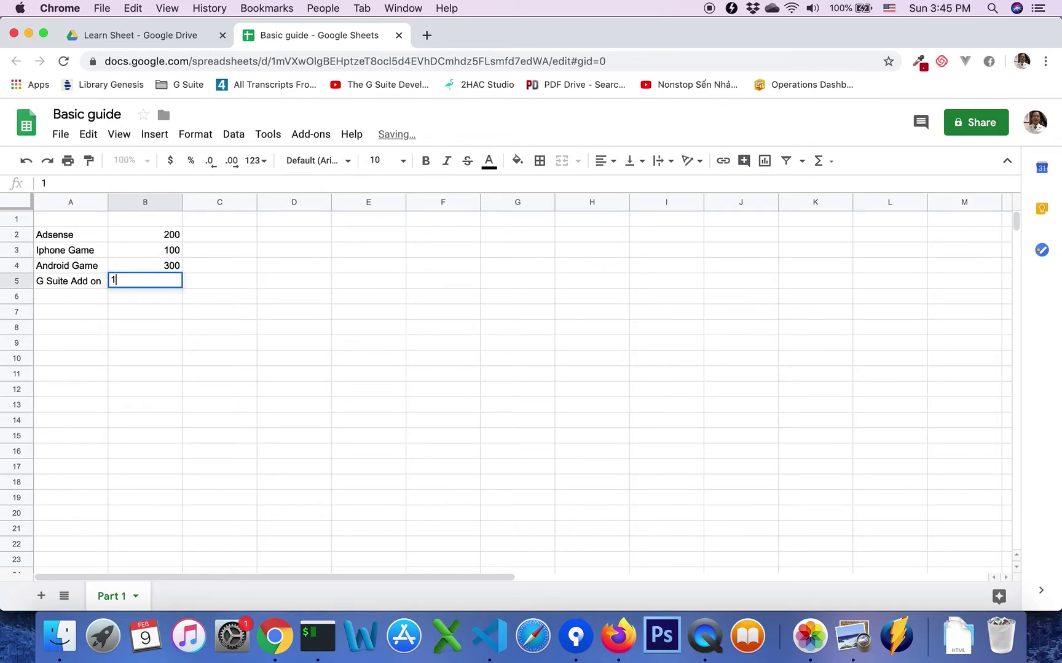
text(50)
key(Return)
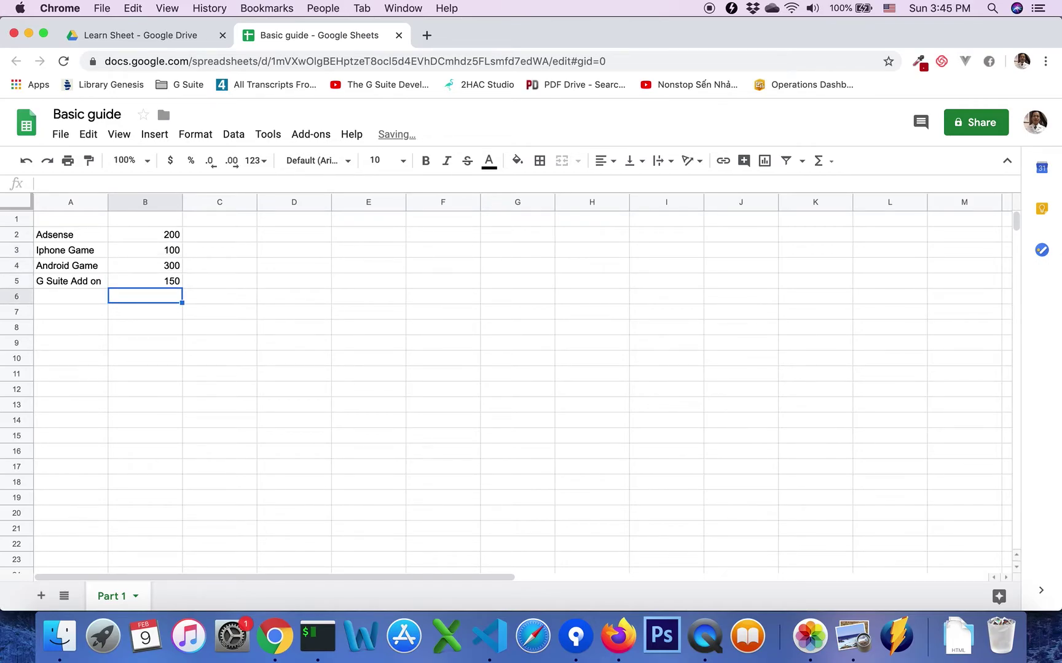
- Check the new entries and select B1 for the month header
click(151, 240)
click(91, 240)
click(166, 223)
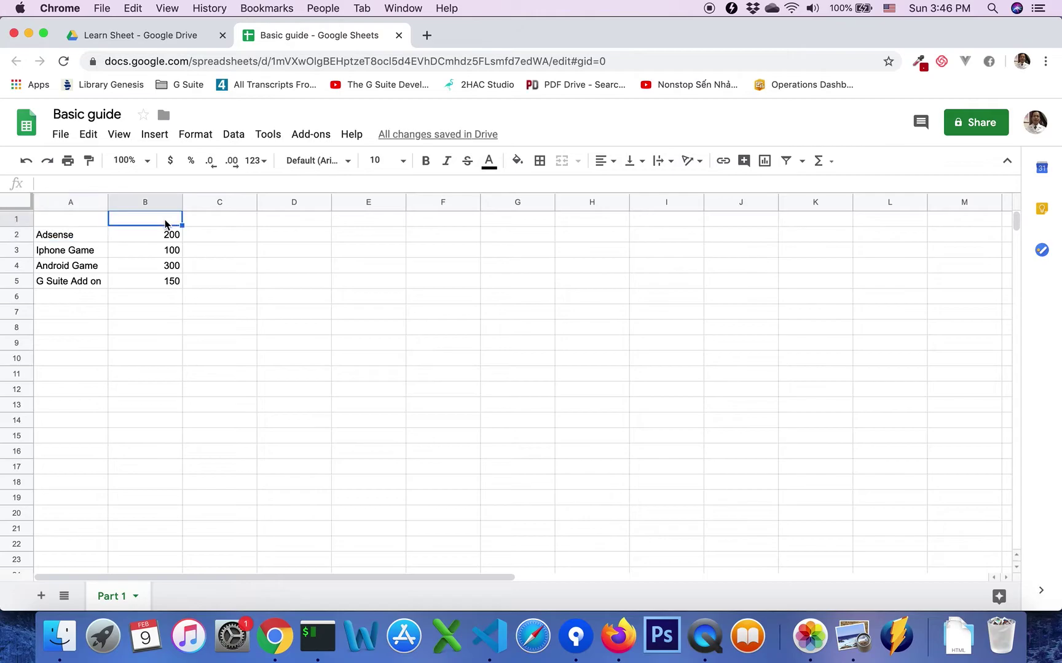
click(175, 219)
click(161, 236)
click(165, 216)
- Enter the header 'January' in B1
text(Jan)
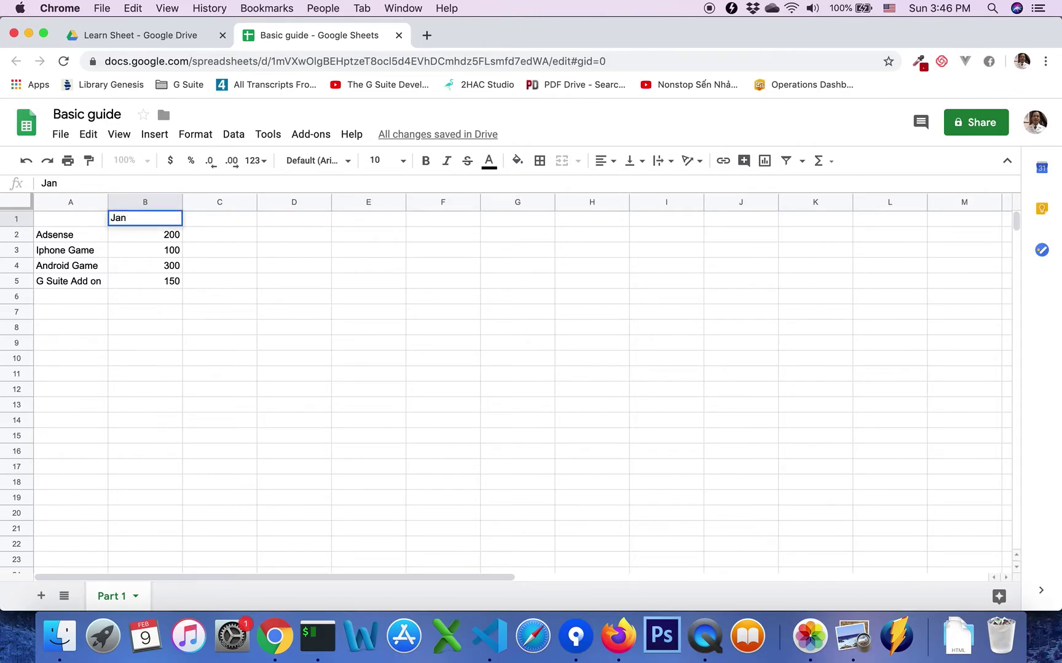
text(uaru)
key(BackSpace)
text(y)
key(Return)
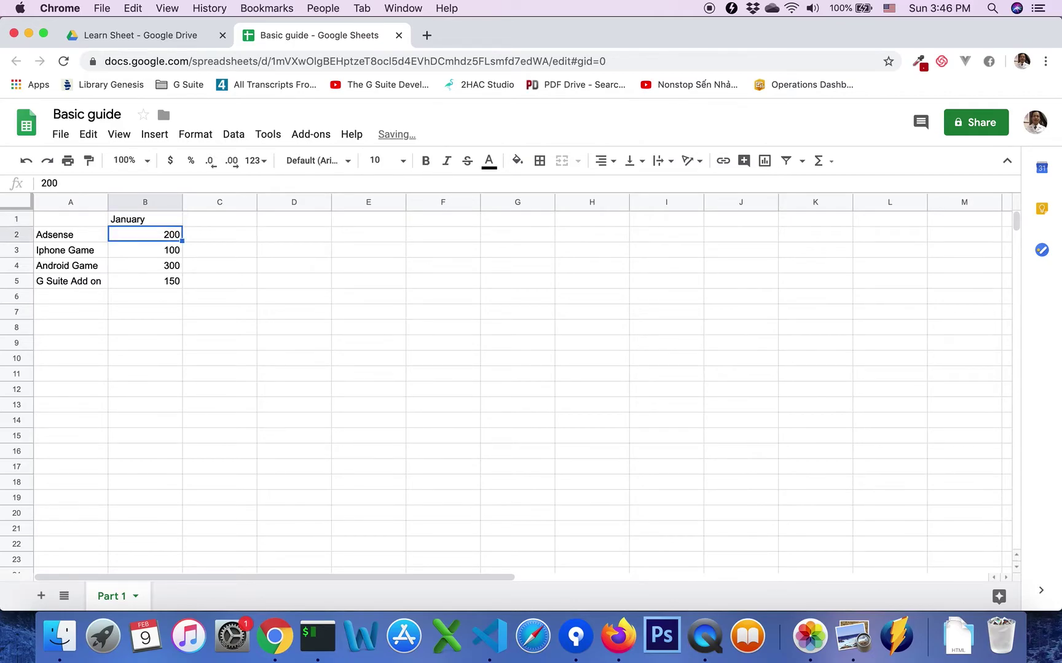
key(Up)
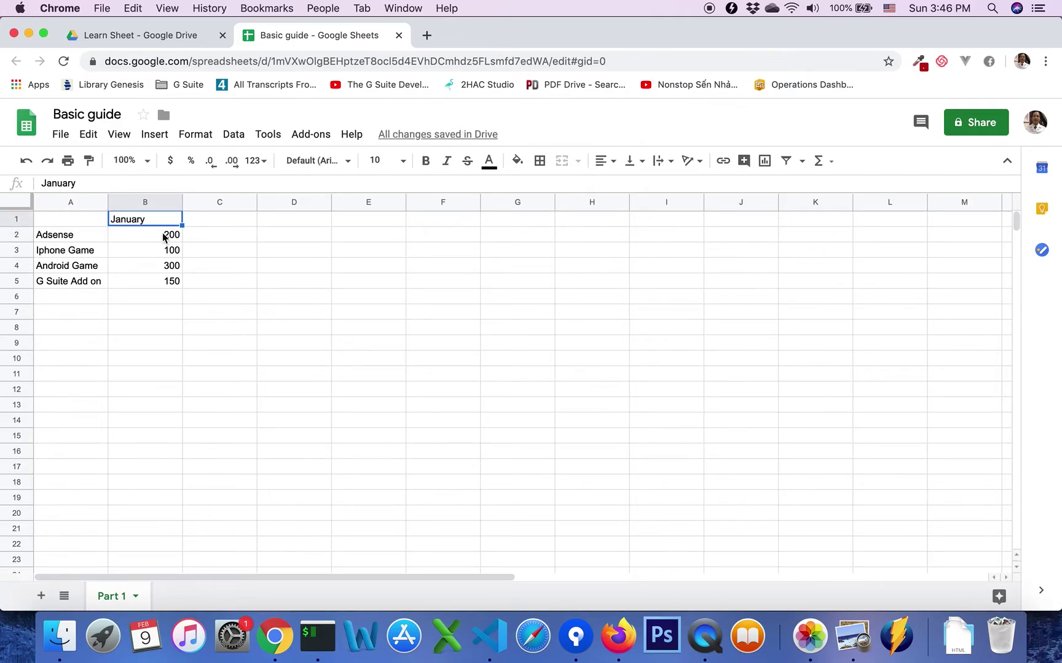
click(163, 237)
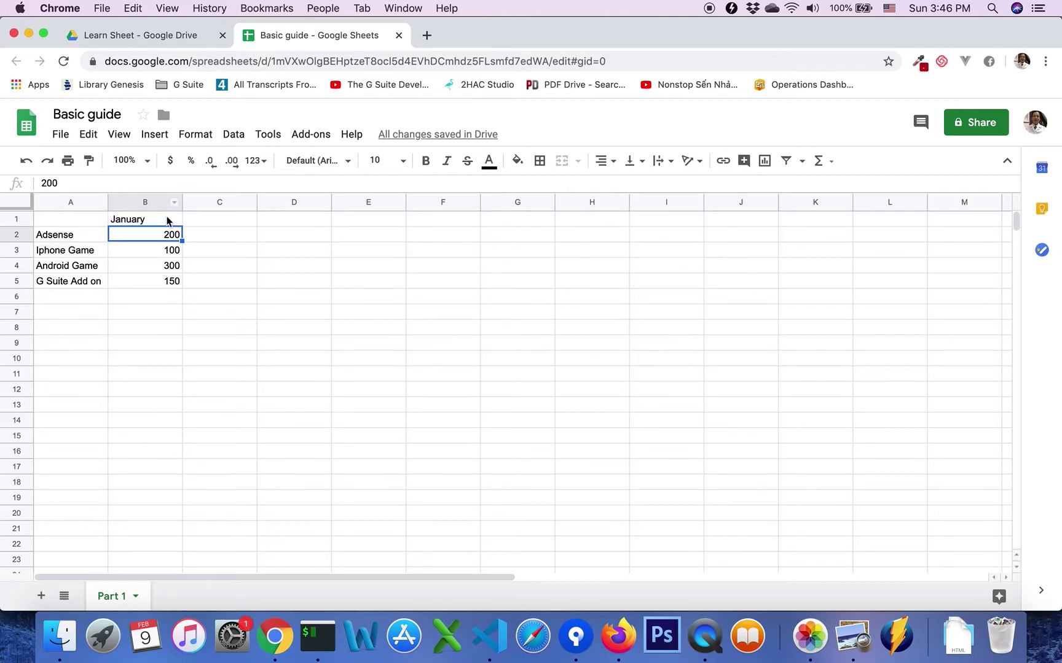
click(170, 219)
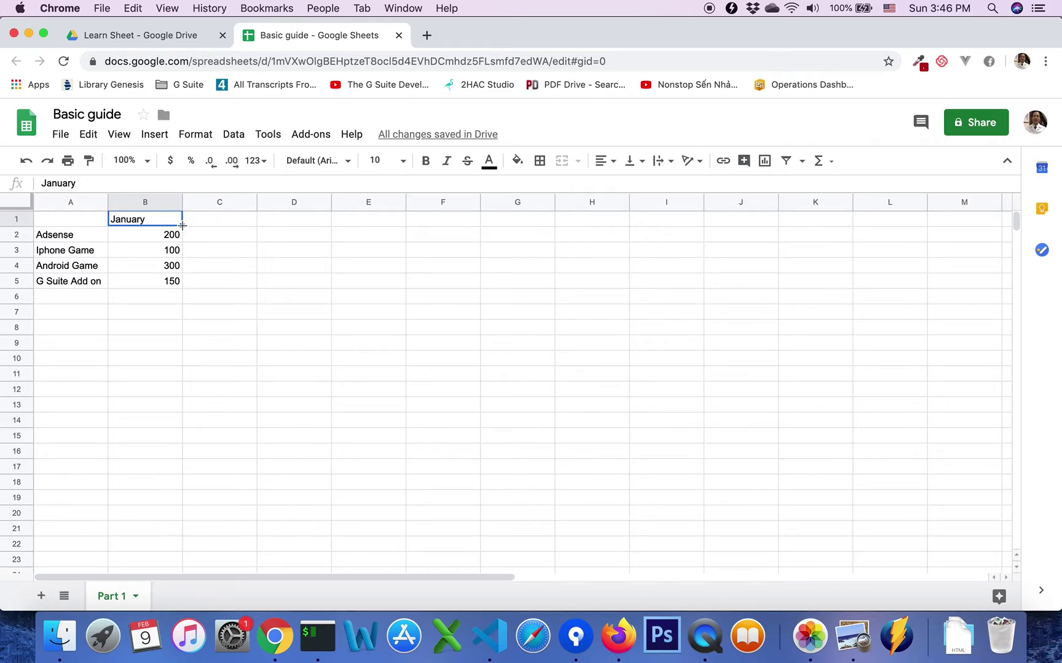
- Autofill February through May into C1:F1 and check each header
drag(183, 225, 432, 221)
click(225, 224)
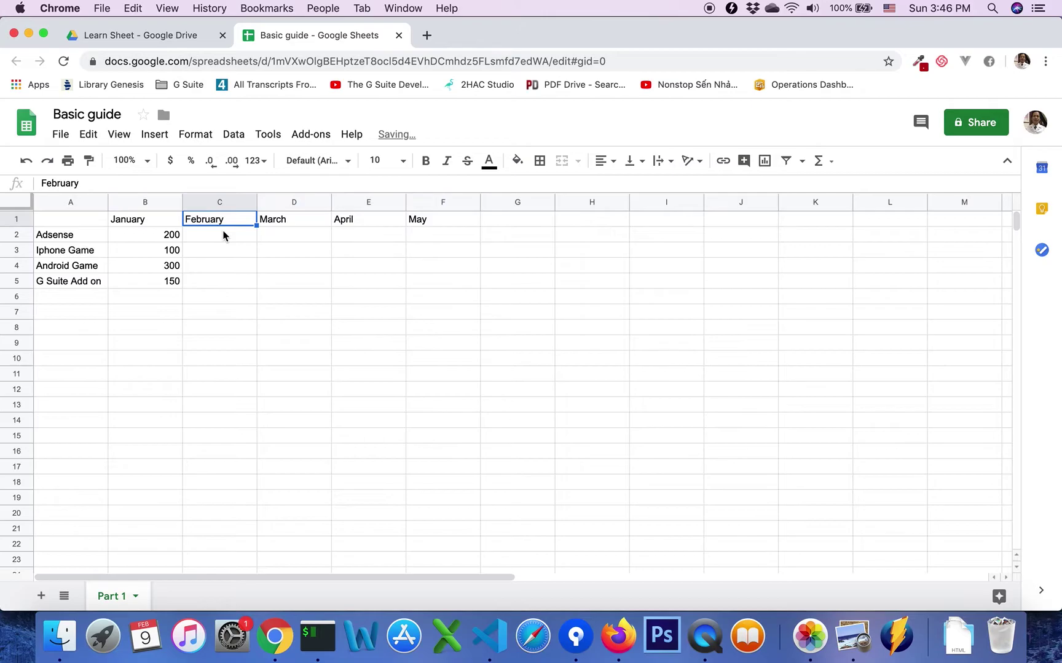
click(229, 224)
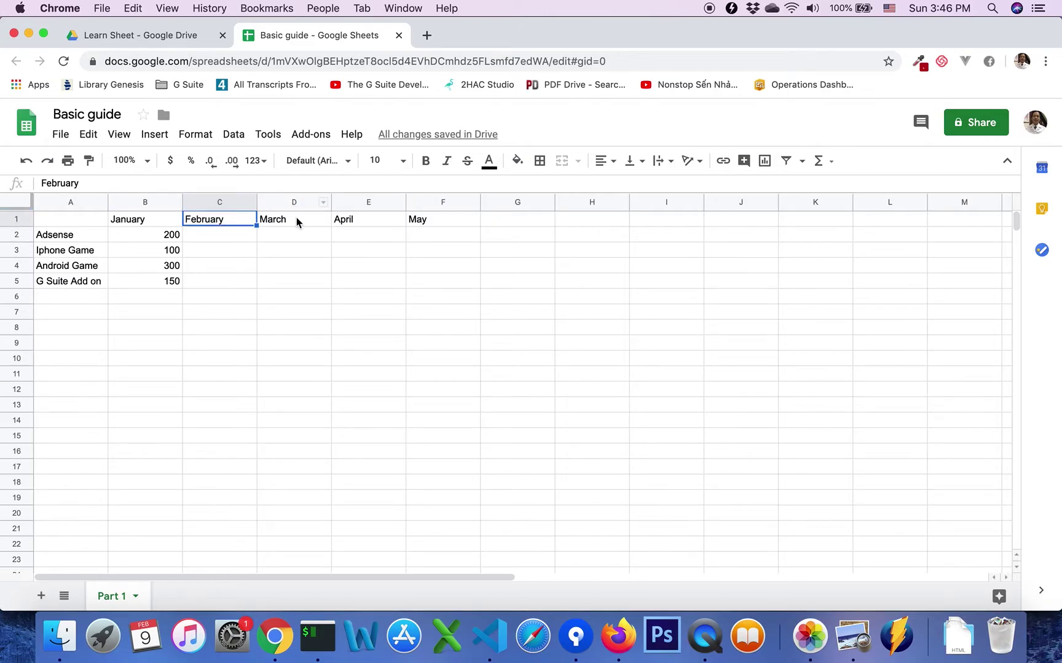
click(297, 221)
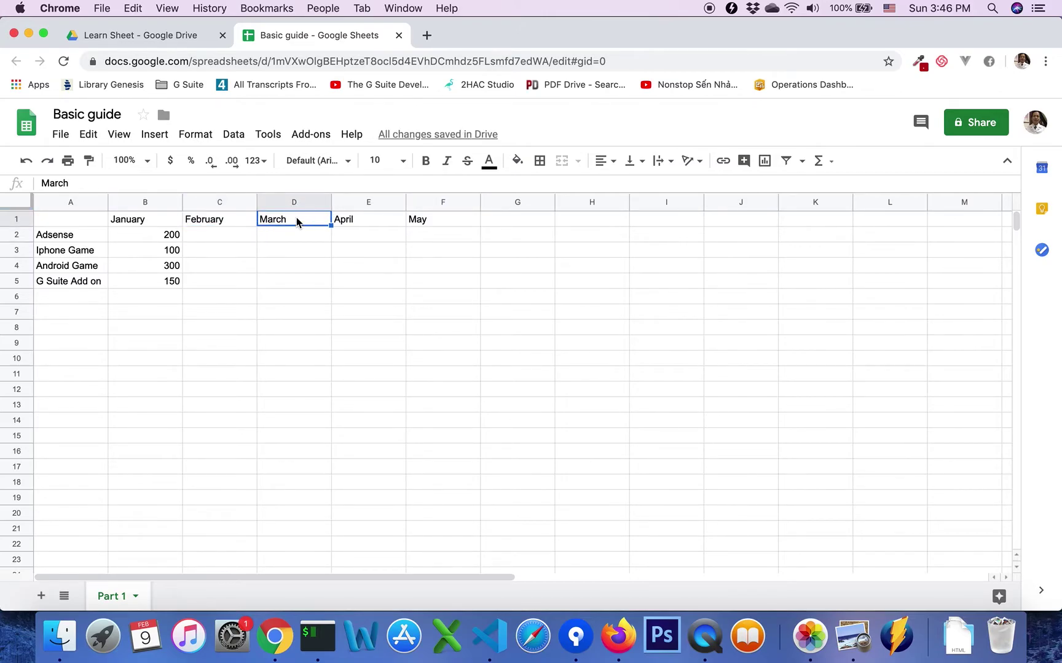
click(241, 223)
click(285, 223)
click(227, 225)
click(280, 221)
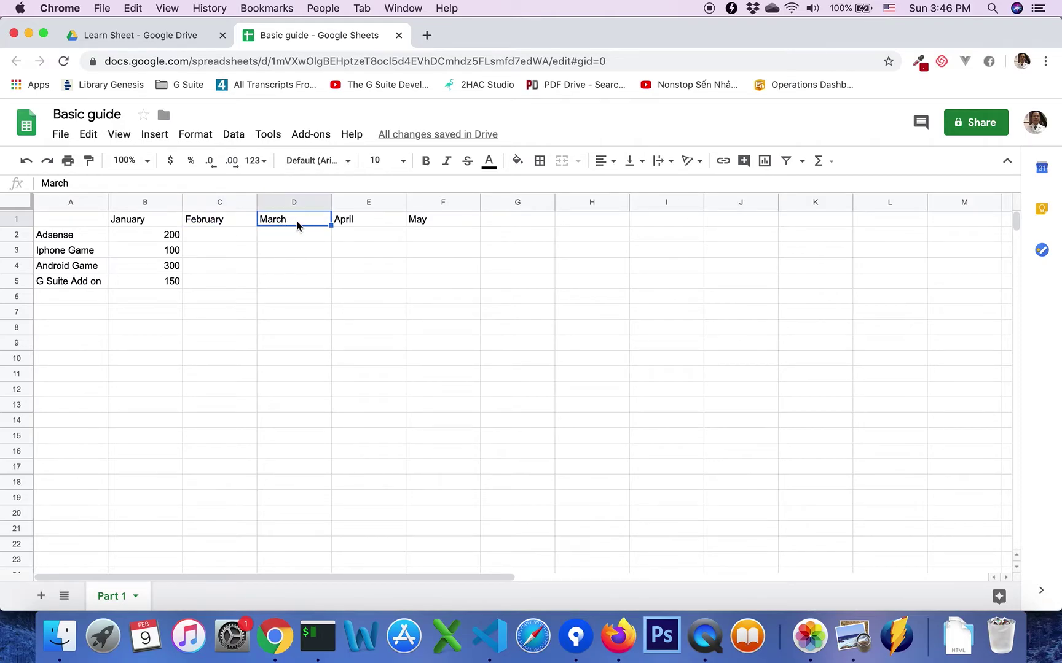
click(361, 222)
click(419, 222)
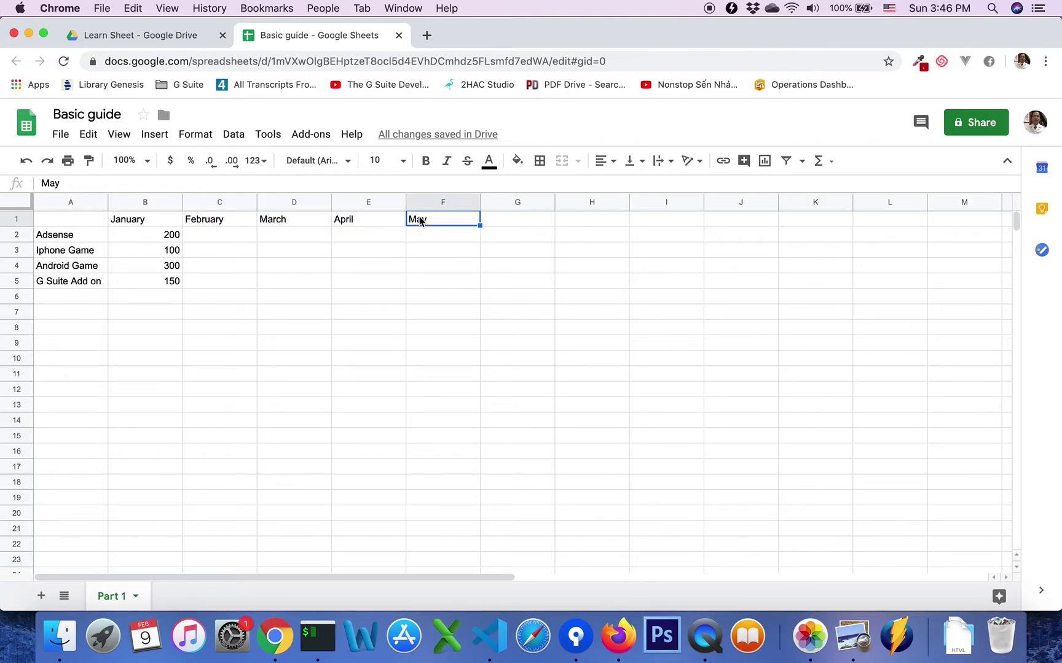
click(225, 226)
- Add the label 'Total' in A6 and select B6 for January's total
click(169, 240)
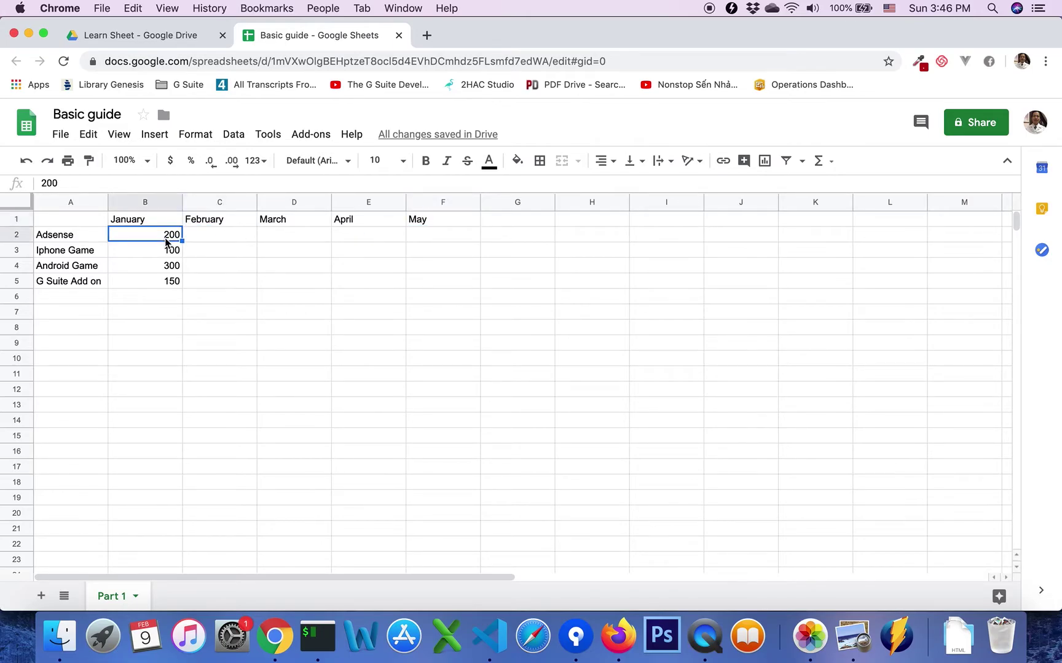
click(84, 299)
text(To)
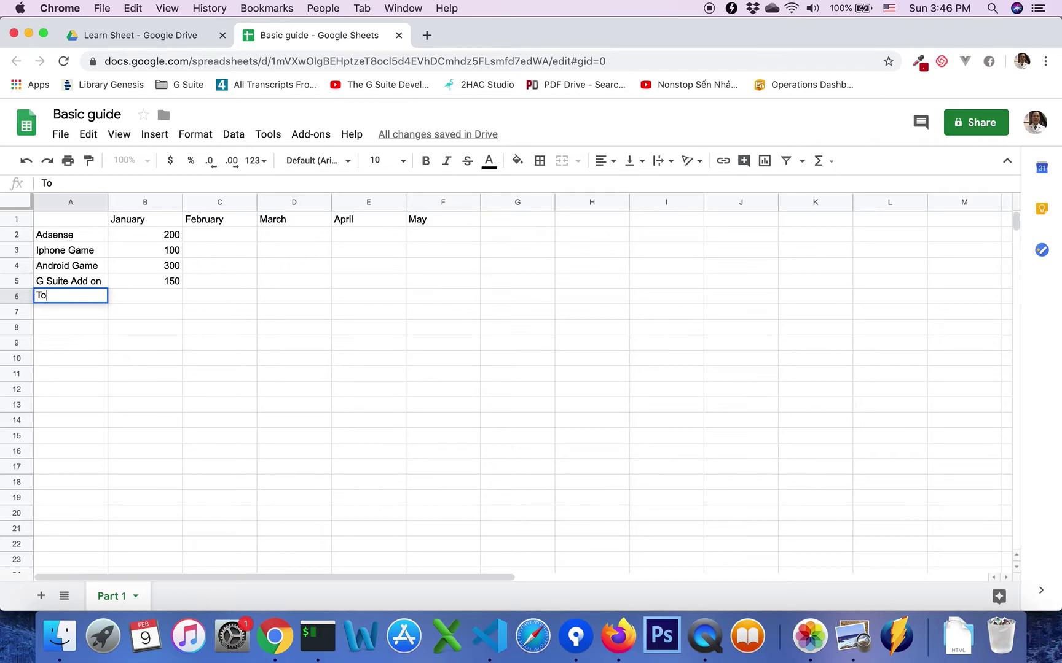
text(tal)
key(Return)
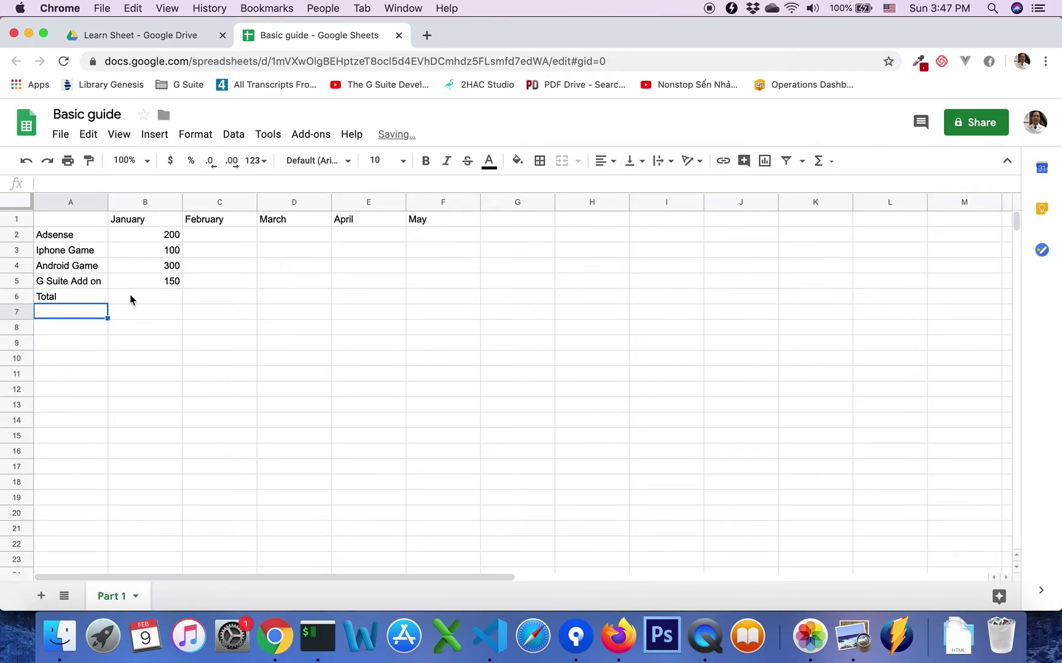
click(151, 300)
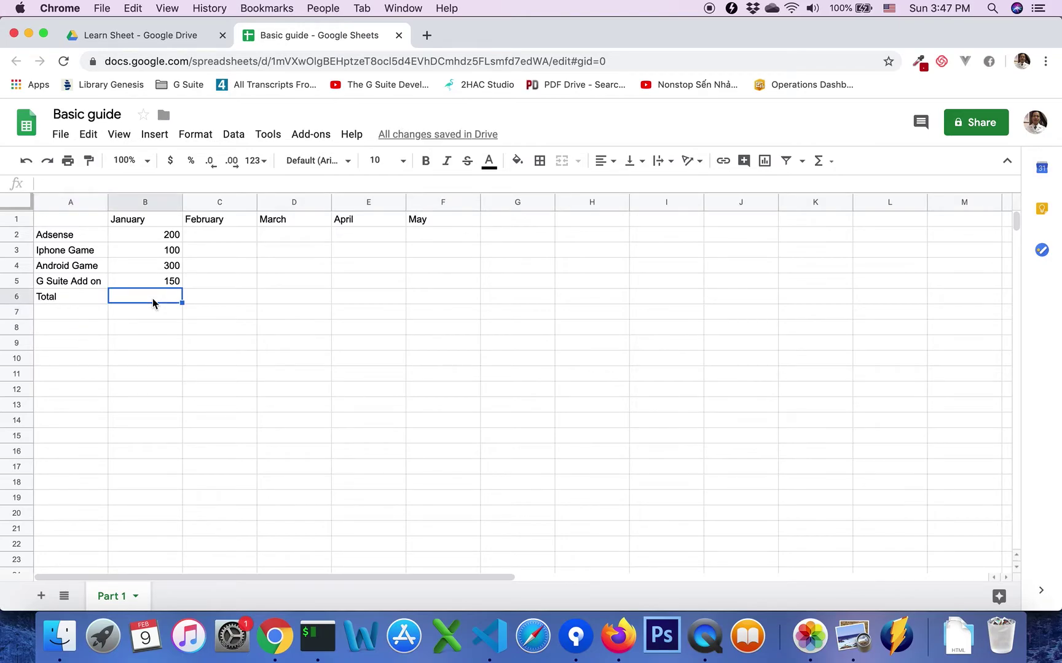
click(93, 304)
click(175, 300)
- Place Explore's SUM of B2:B5, 750, into B6 and close Explore
click(175, 234)
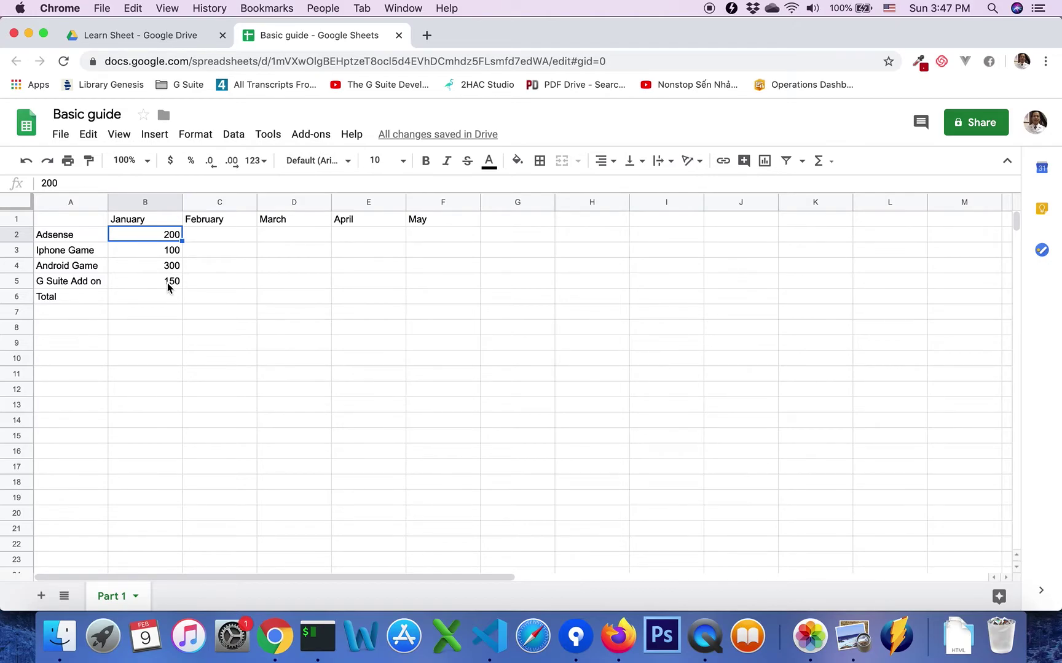
shift+click(172, 283)
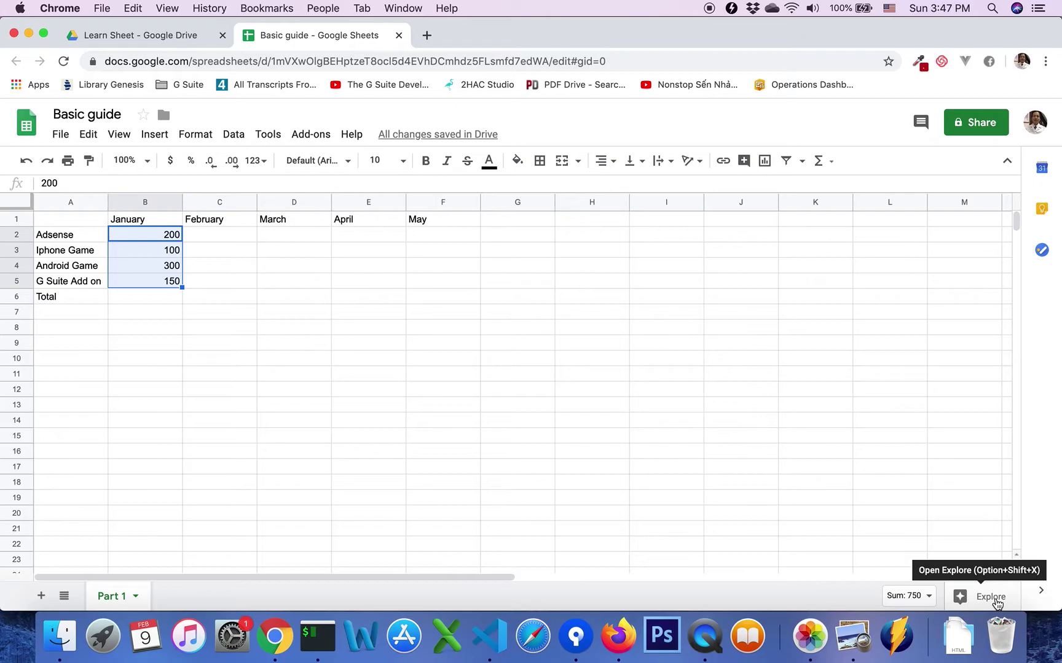
click(996, 606)
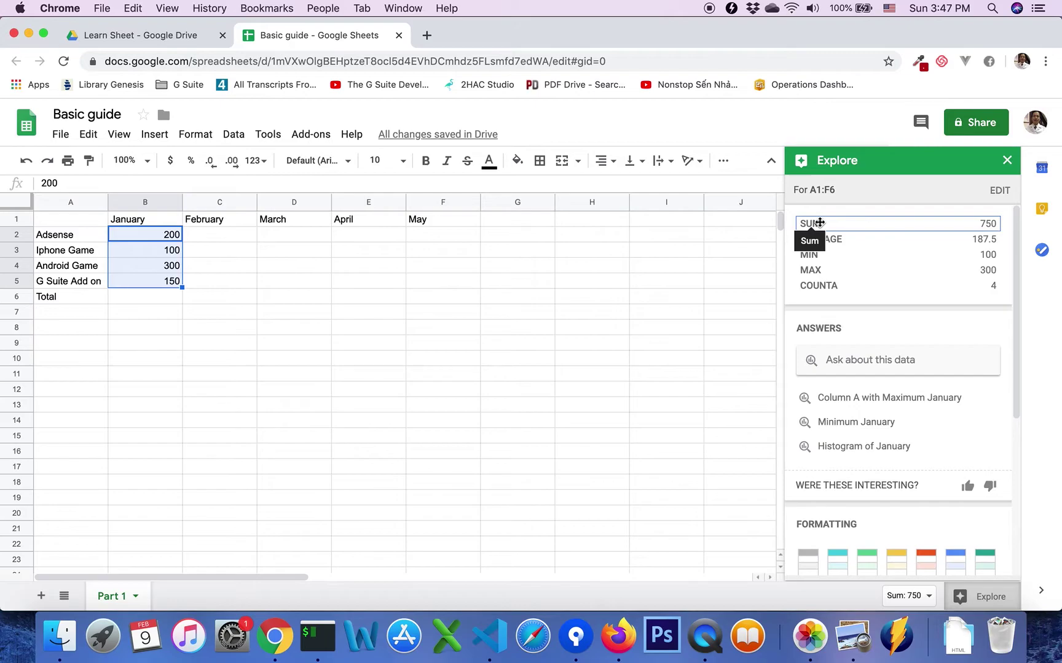
drag(820, 222, 135, 264)
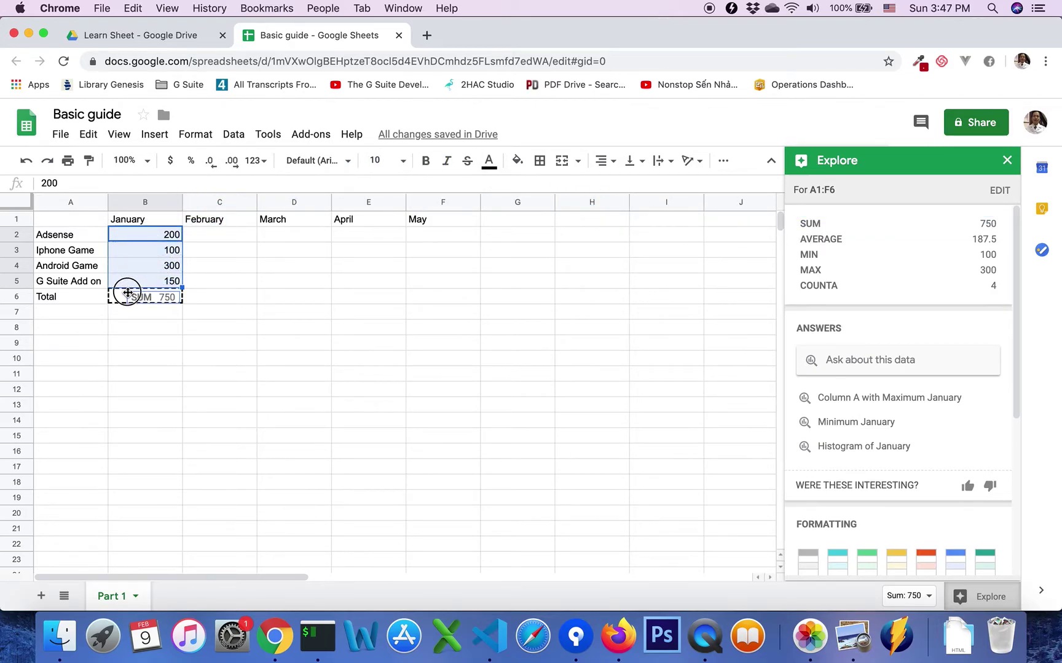
drag(135, 265, 134, 297)
click(198, 294)
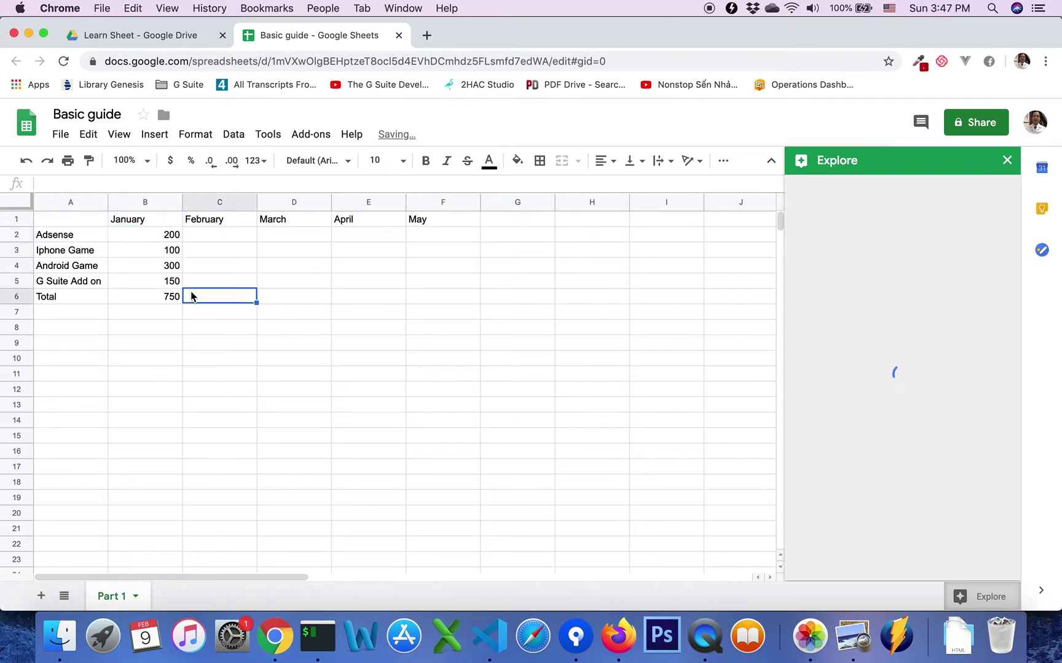
click(171, 285)
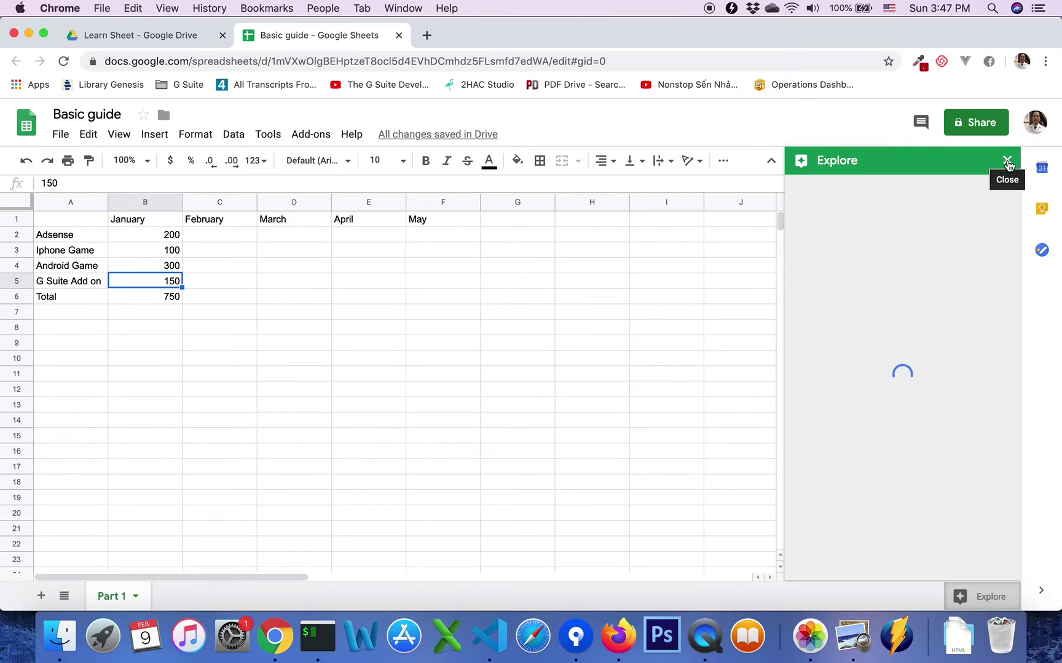
click(1008, 163)
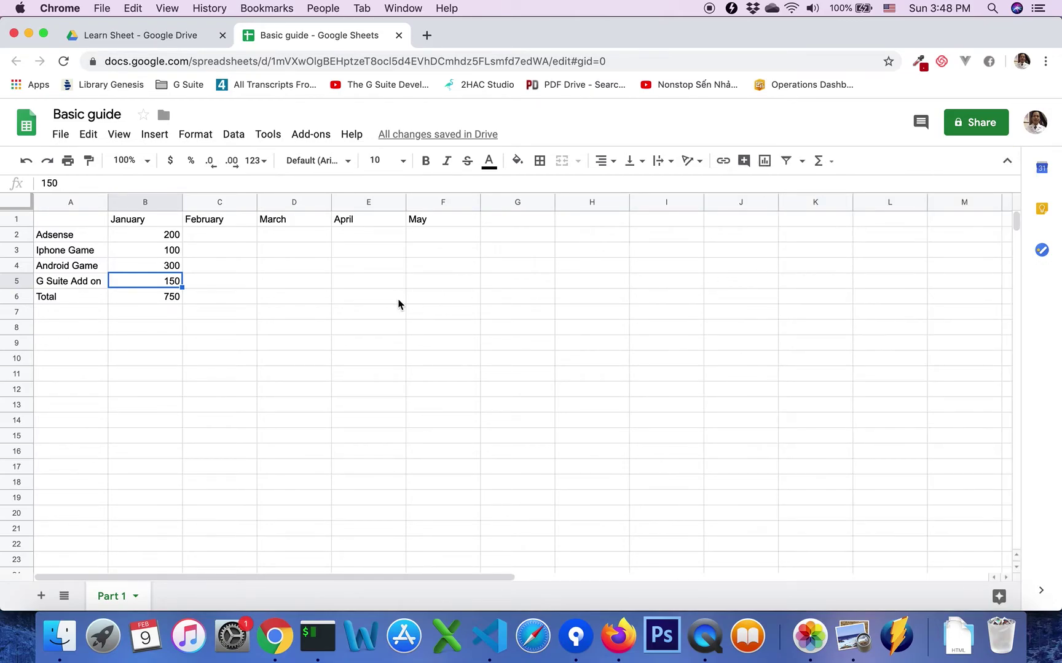
- Copy January's values B2:B5 and paste them into the February through May columns
click(158, 238)
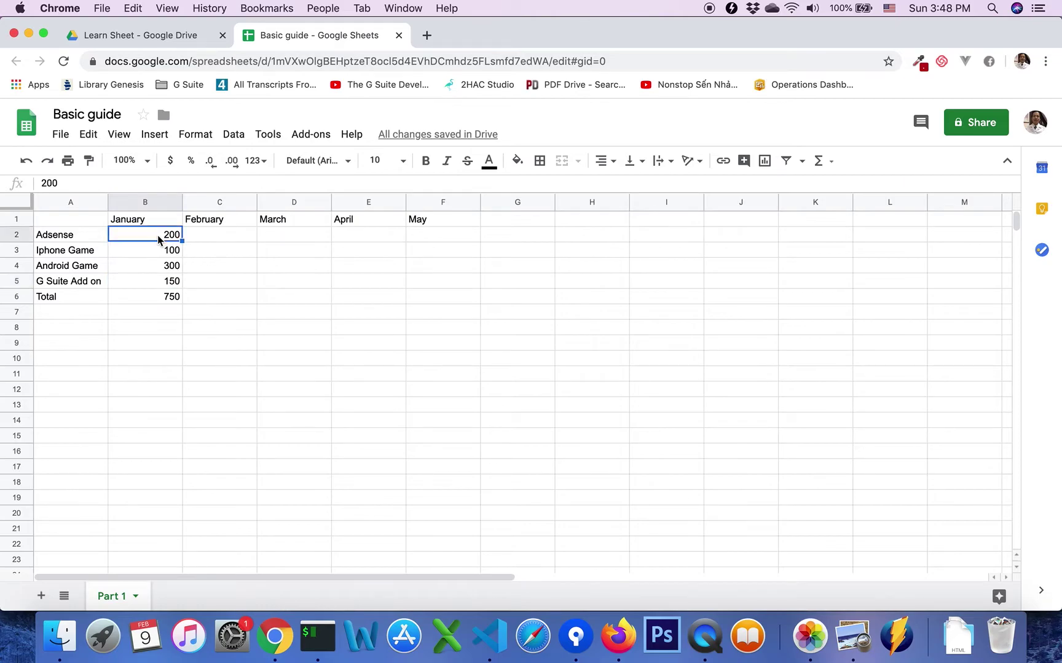
shift+click(178, 281)
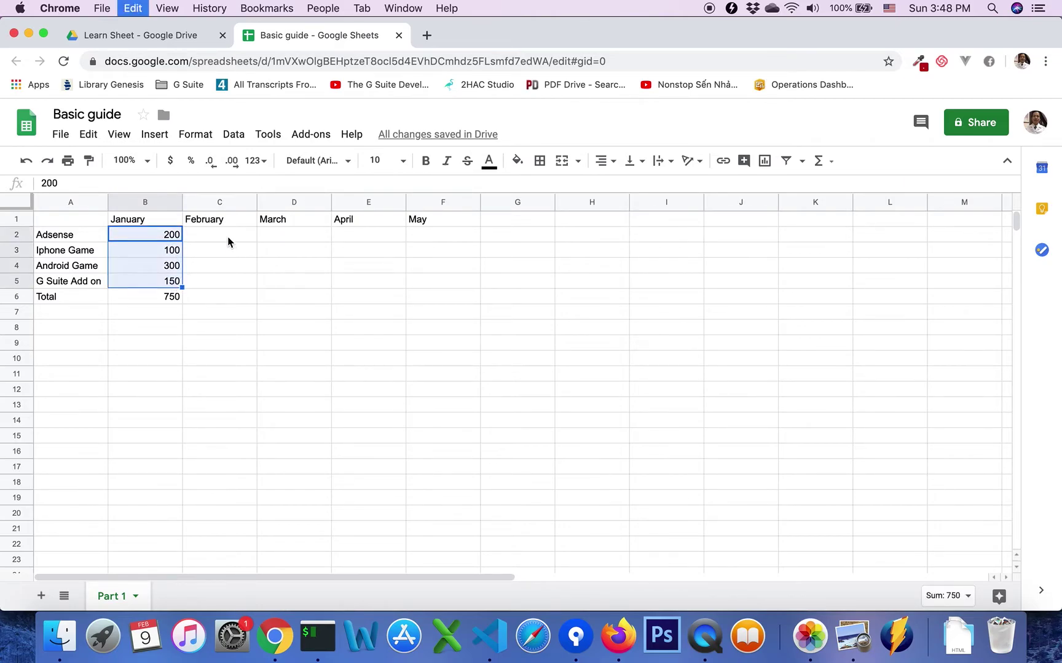
key(super+c)
click(227, 239)
key(super+v)
click(304, 230)
key(super+v)
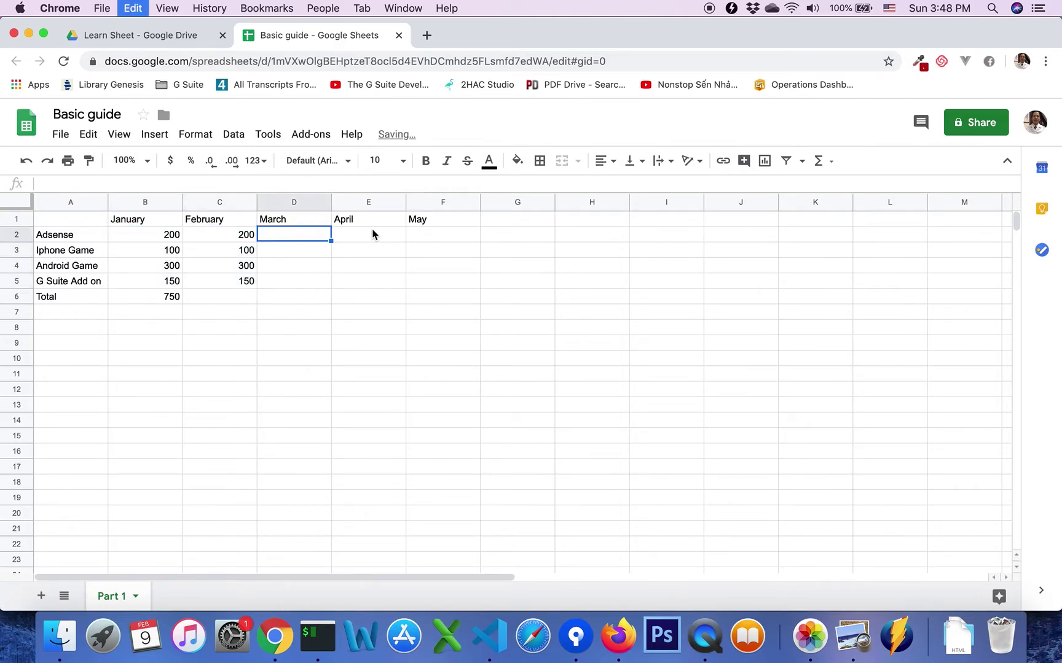
click(376, 233)
key(super+v)
click(420, 232)
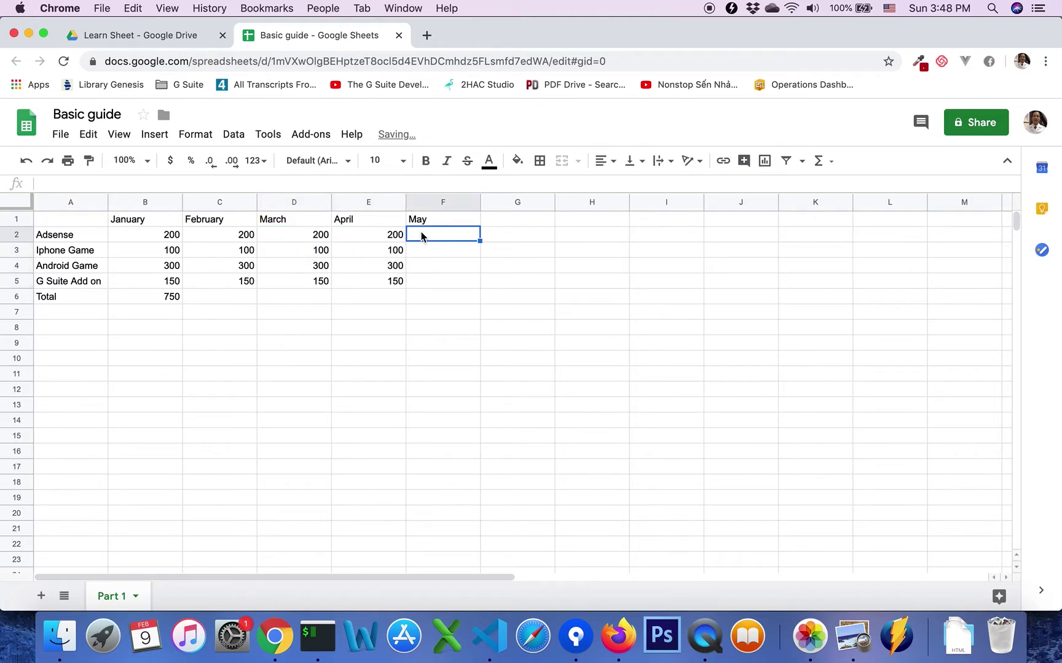
key(super+v)
- Change C3 to 300, C4 to 100 and D4 to 200
click(236, 256)
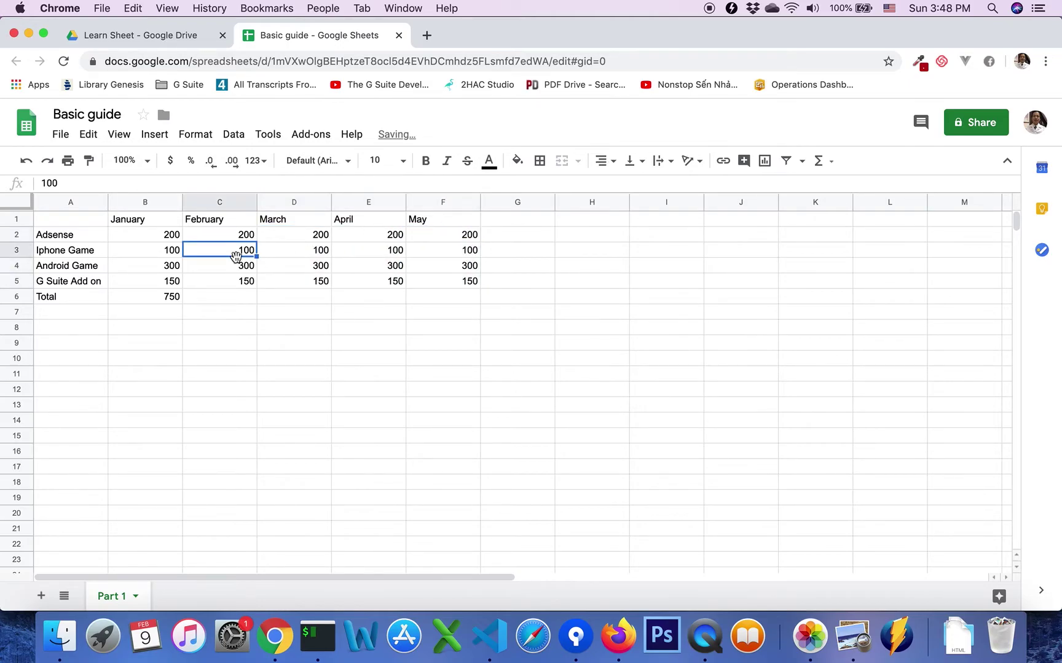
text(300)
key(Return)
text(\)
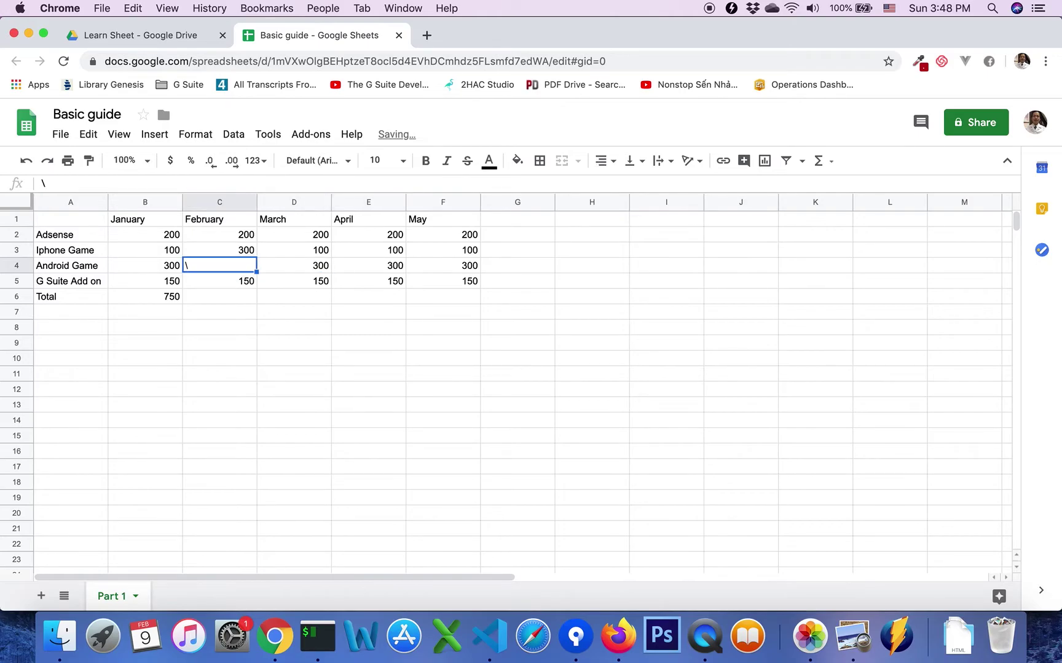
key(BackSpace)
text(100)
key(Return)
key(Up)
key(Right)
text(200)
key(Return)
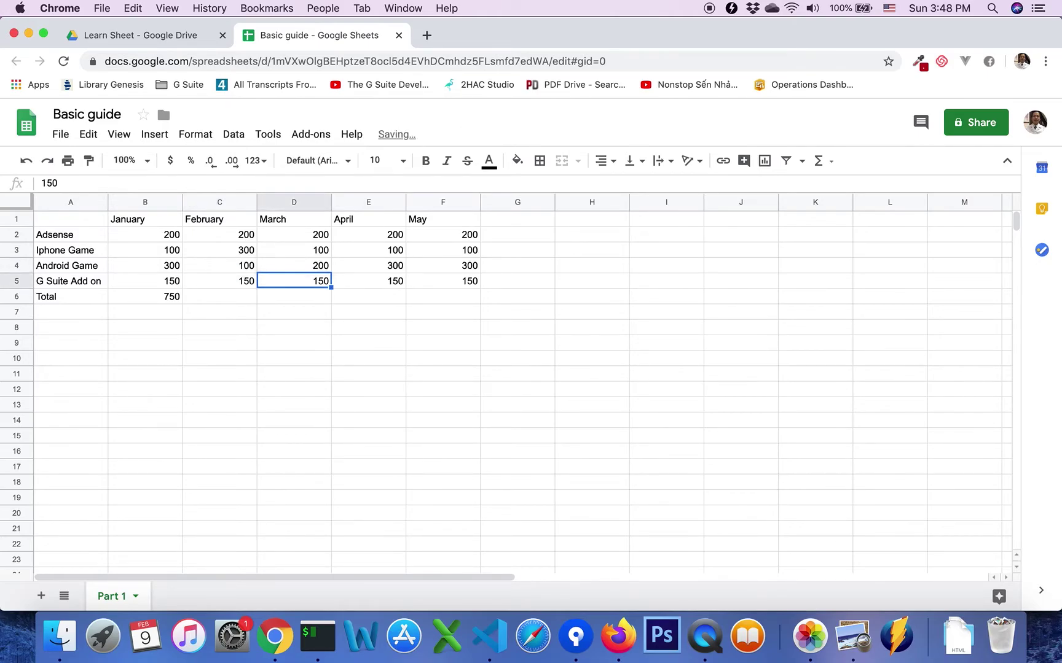
key(Left)
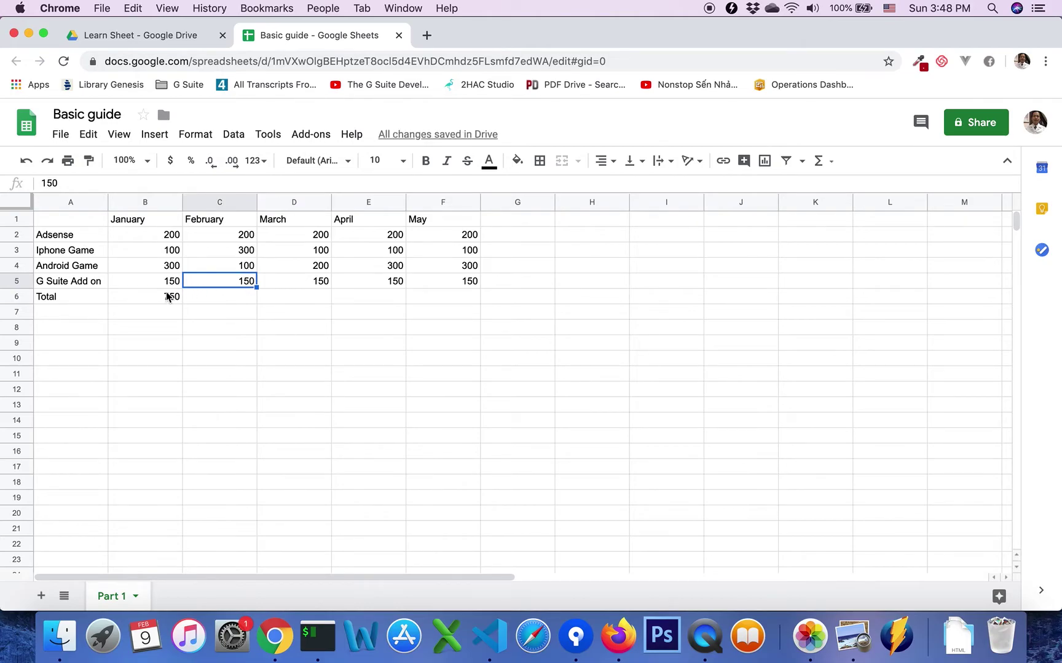
- Inspect the Total row, where only January's B6 holds a sum of 750
click(166, 296)
click(223, 296)
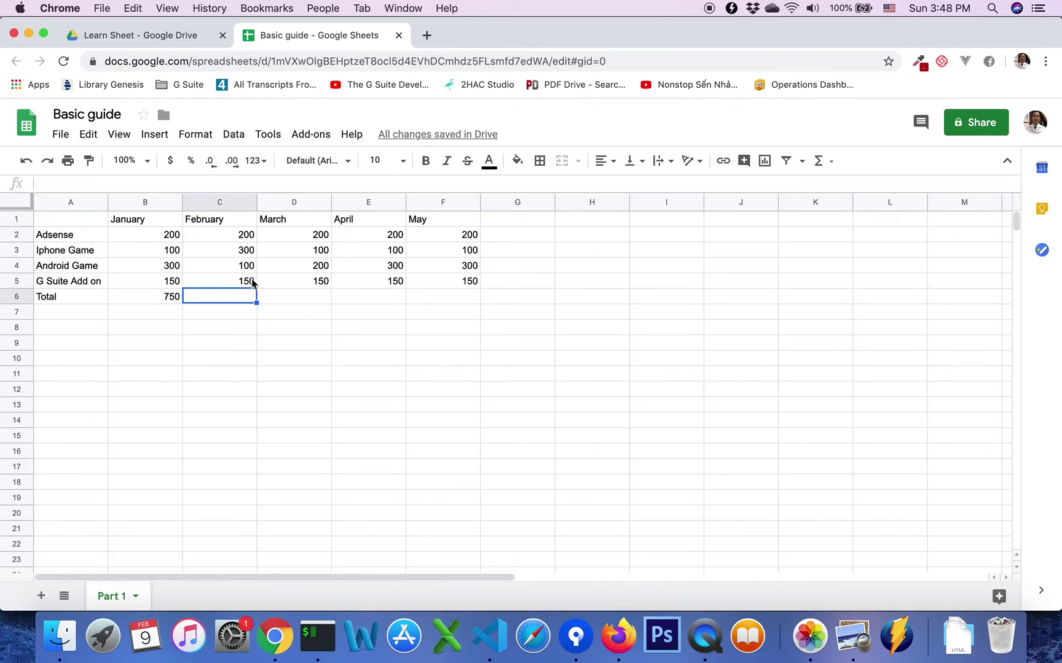
click(252, 282)
click(178, 296)
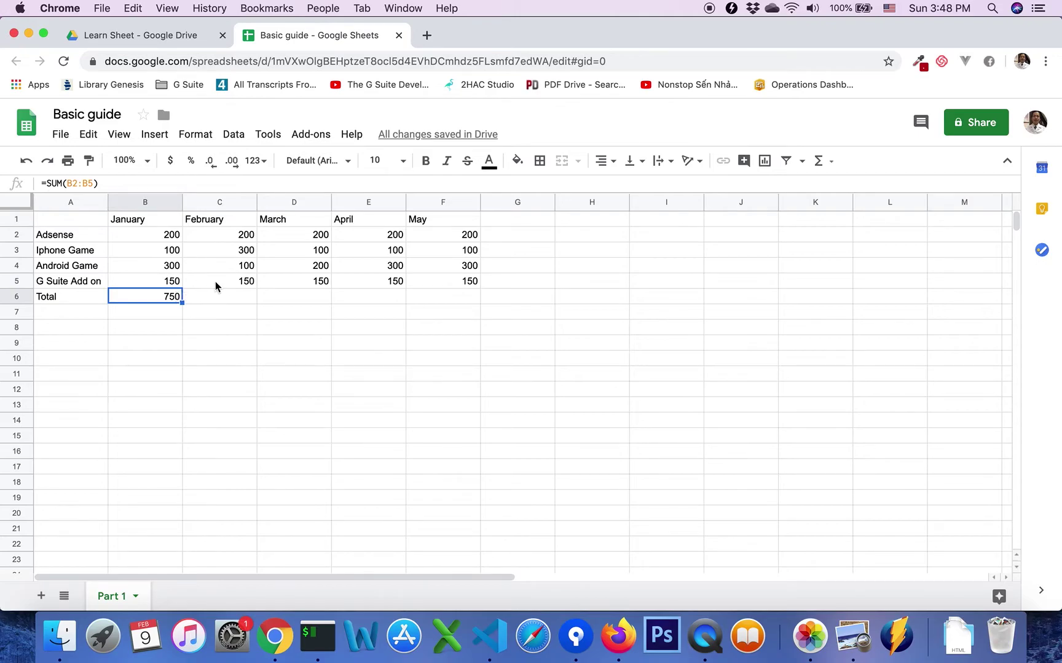
click(215, 283)
click(227, 295)
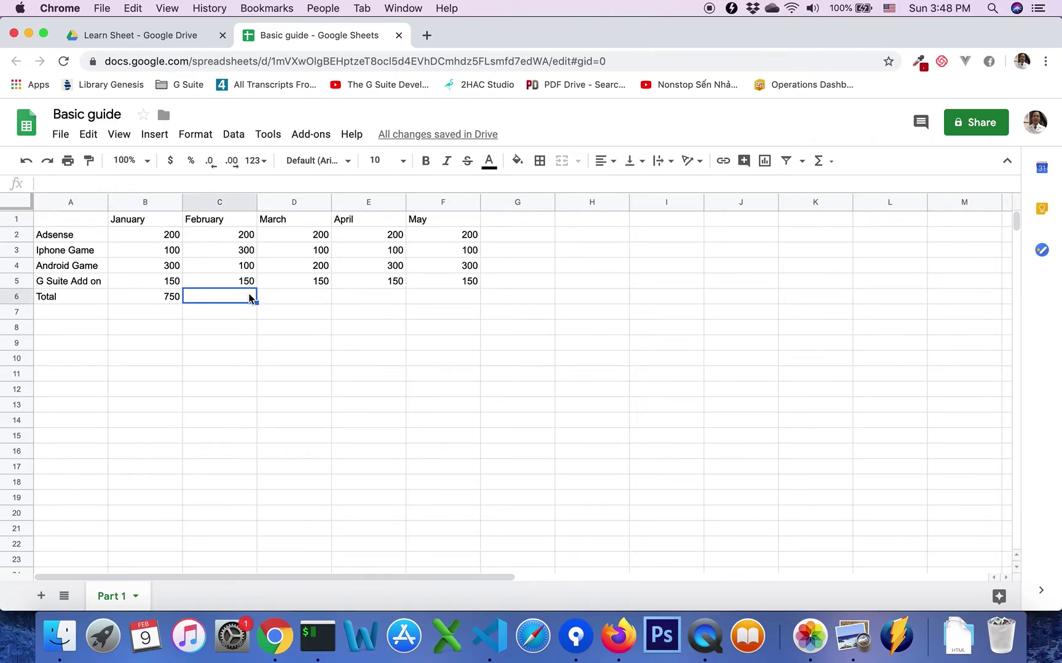
click(299, 298)
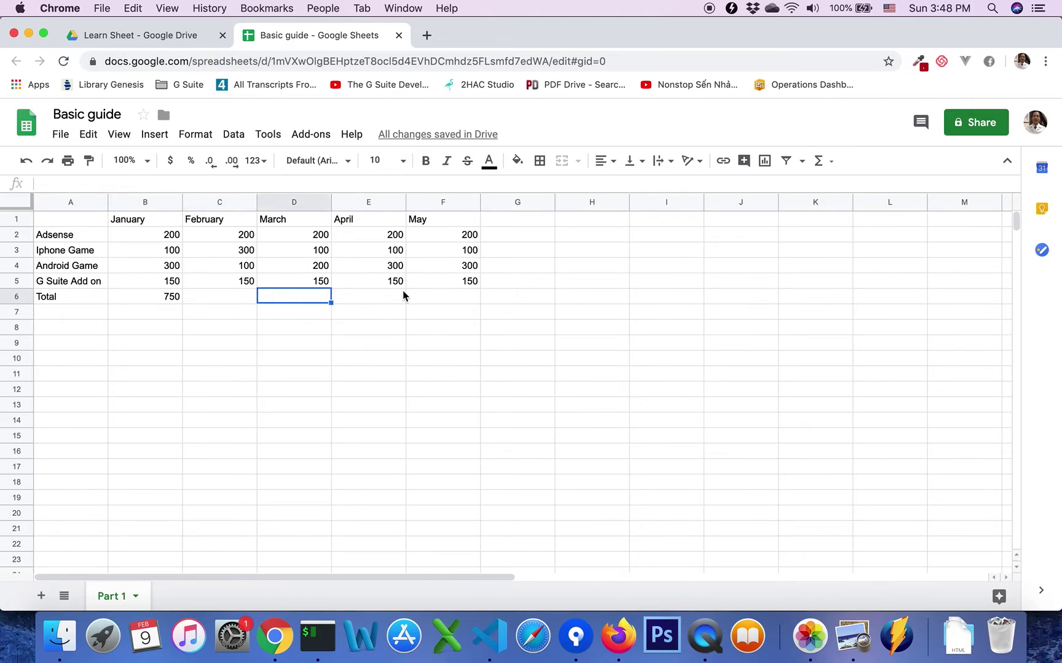
click(461, 297)
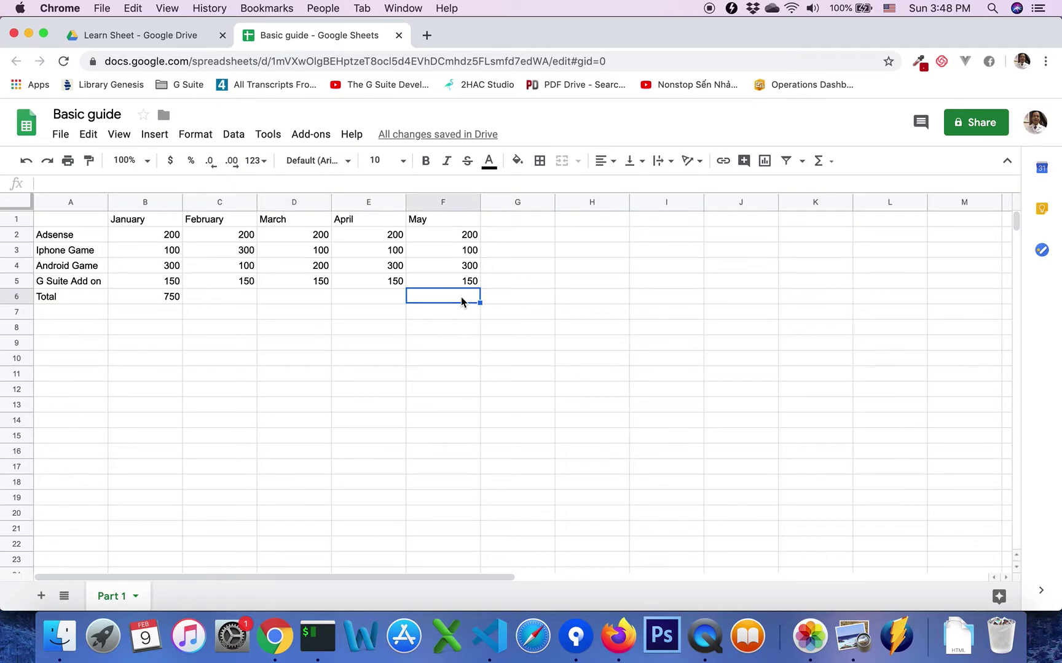
- Fill B6's SUM across C6:F6 and verify totals 750, 750, 650, 750, 750
click(164, 299)
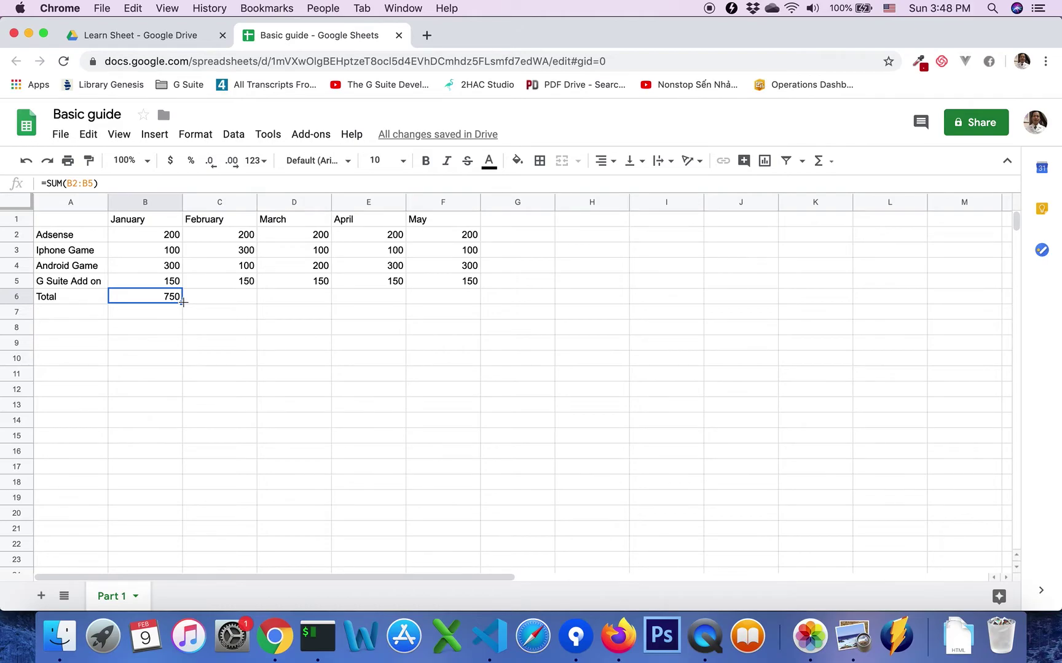
drag(183, 302, 430, 302)
click(325, 298)
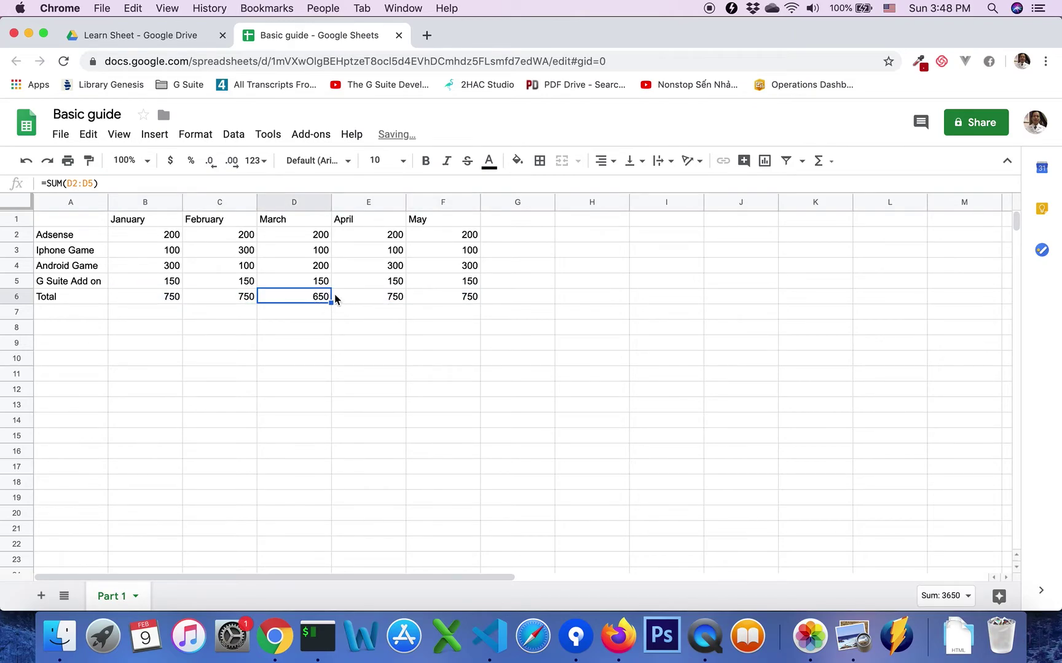
click(418, 297)
click(387, 300)
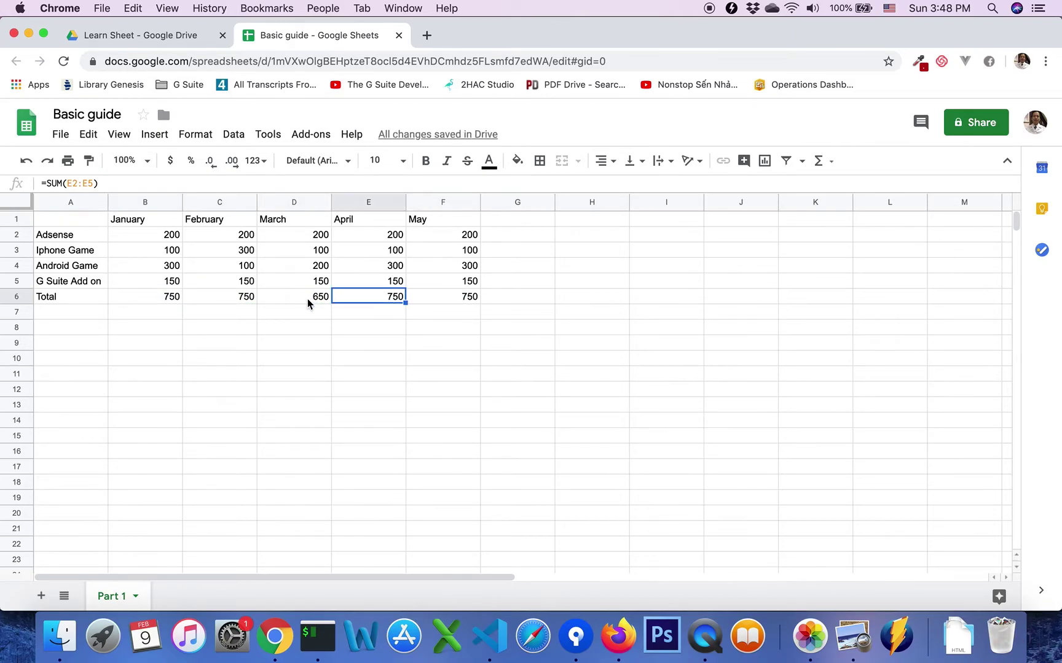
click(288, 301)
click(246, 301)
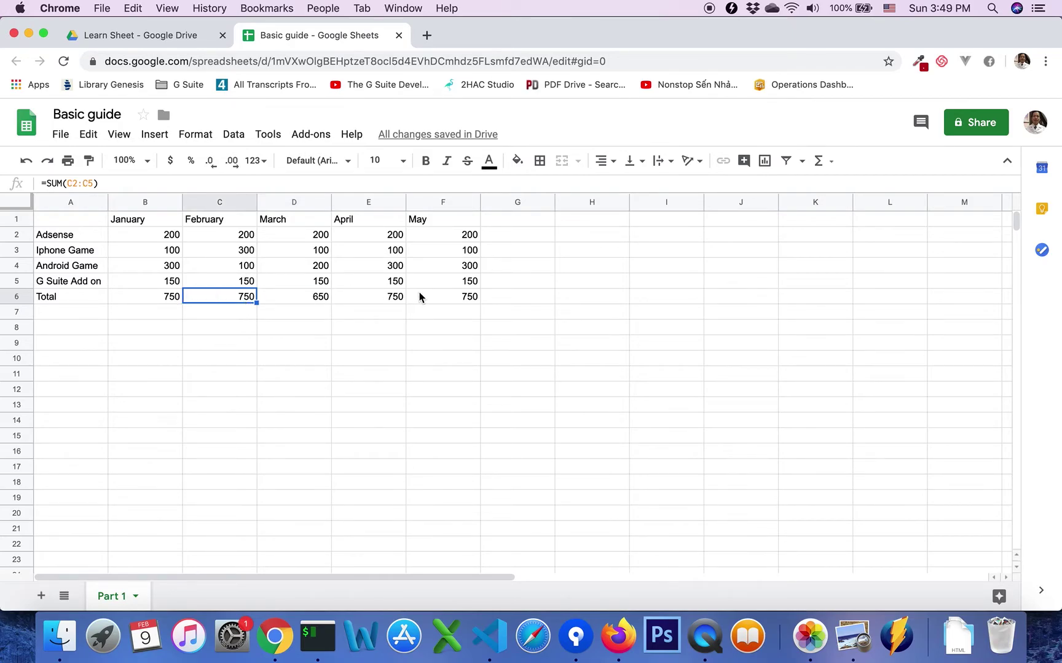
click(448, 298)
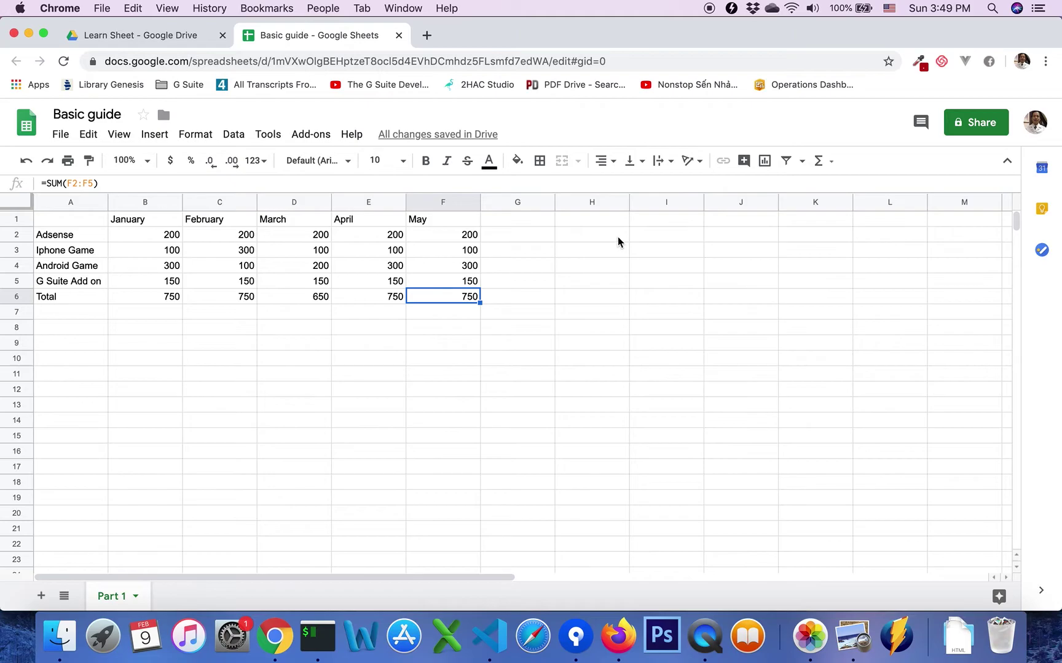
- Enter the heading 'Average' in I1
click(603, 225)
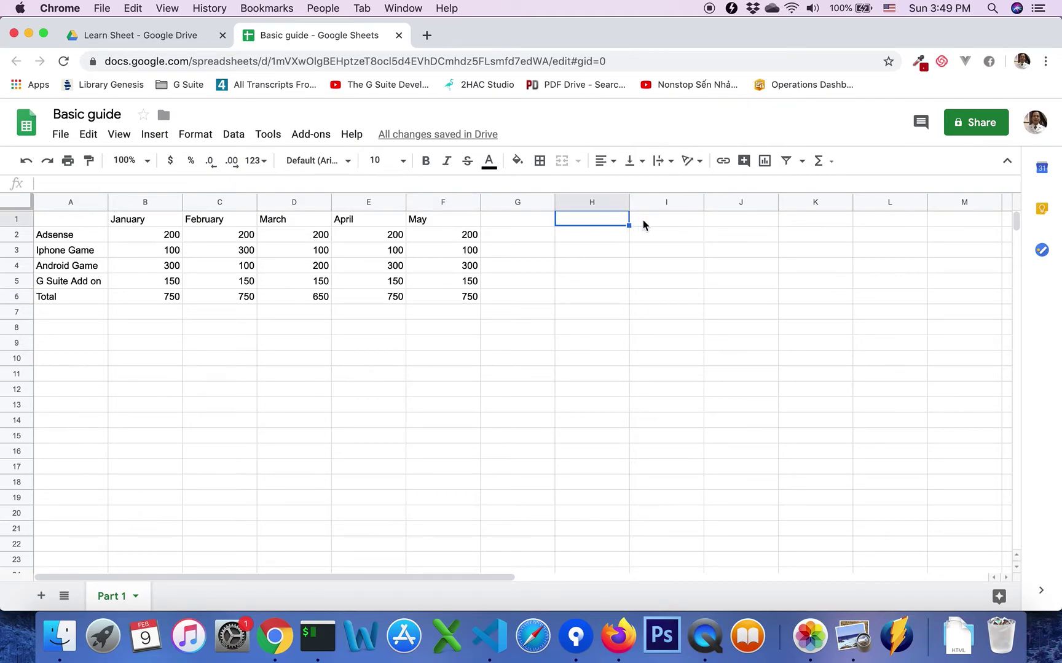
click(642, 224)
text(Aa)
key(BackSpace)
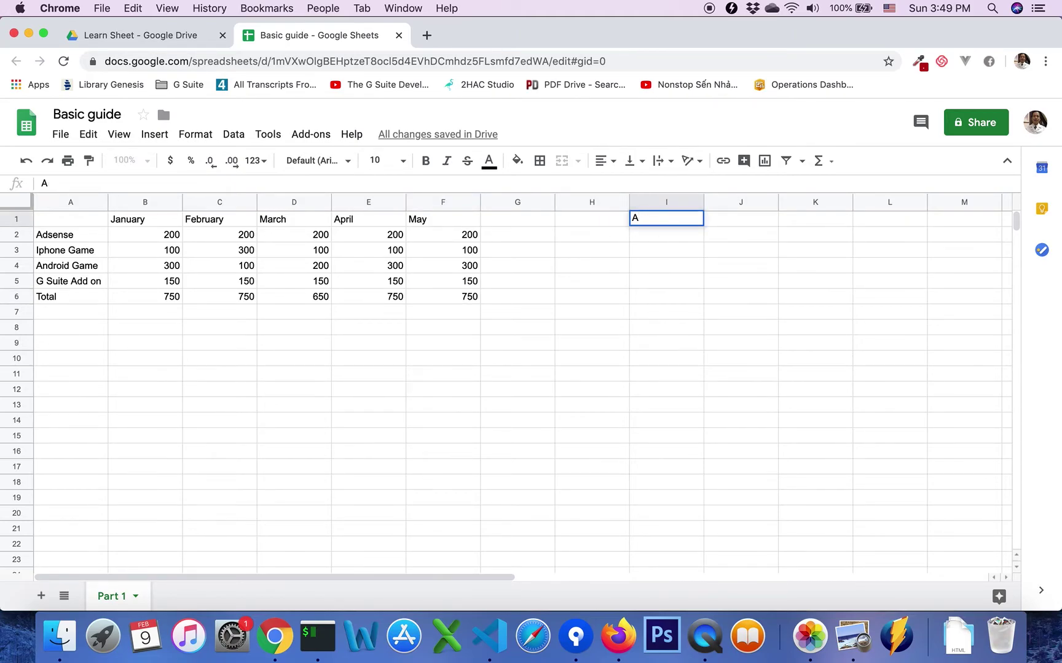
text(vera)
key(BackSpace)
key(BackSpace)
key(BackSpace)
text(e)
text(rage)
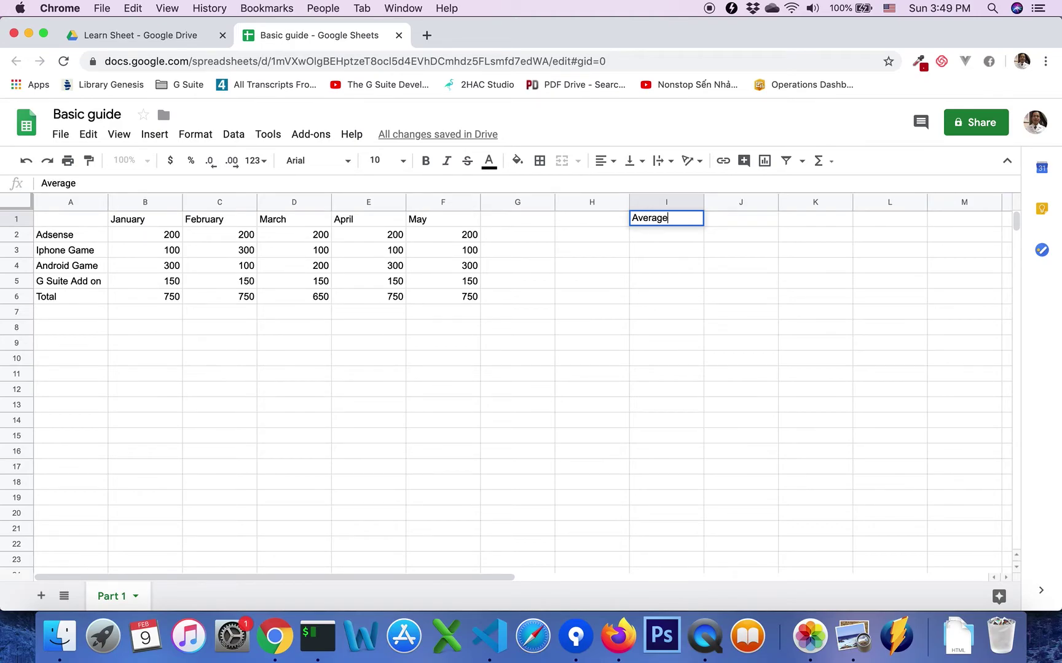
key(Return)
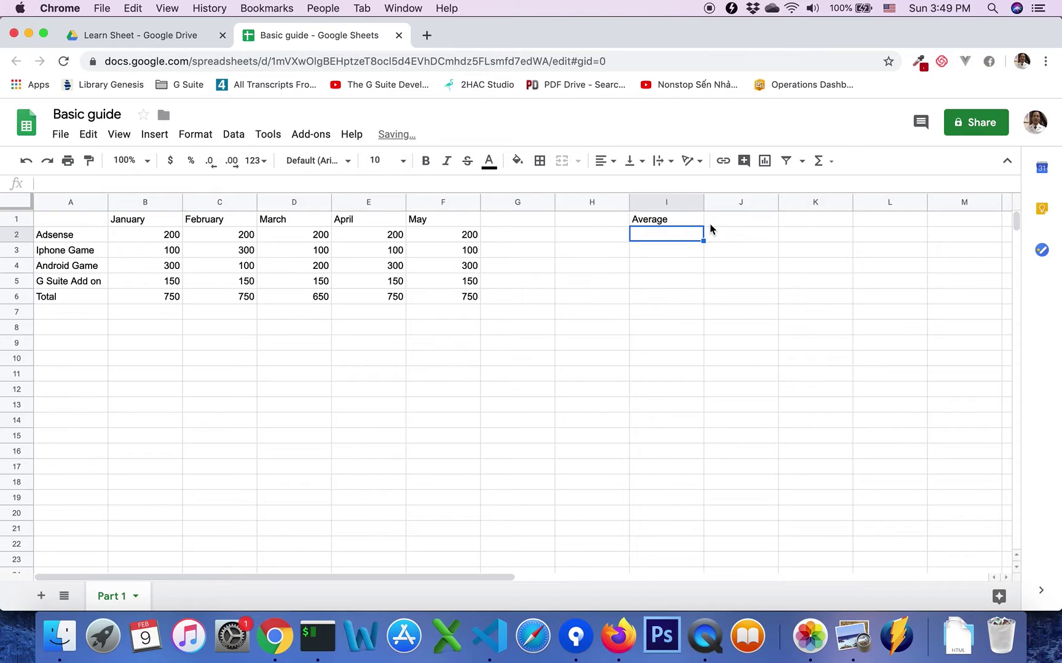
click(676, 220)
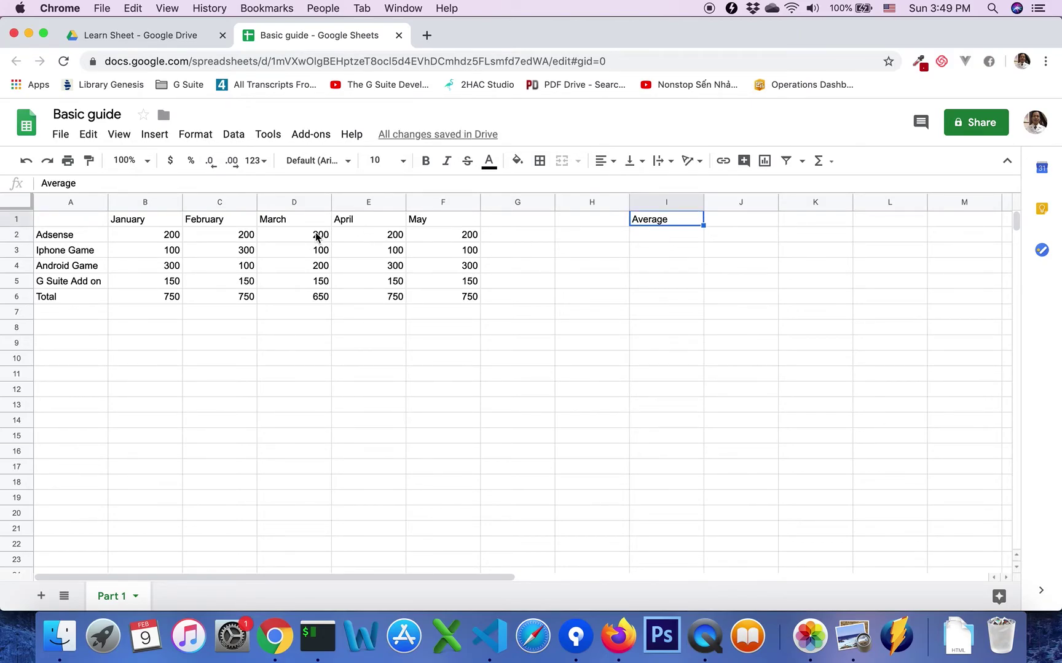
- Place Explore's AVERAGE of Adsense B2:F2, 200, into I2 and close Explore
click(676, 237)
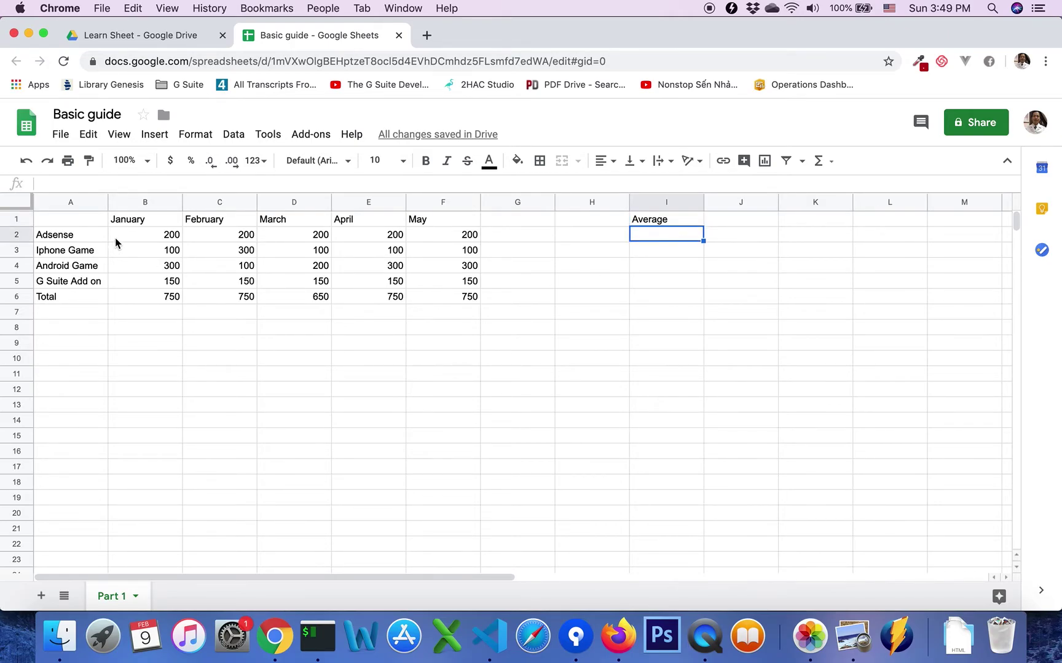
click(132, 240)
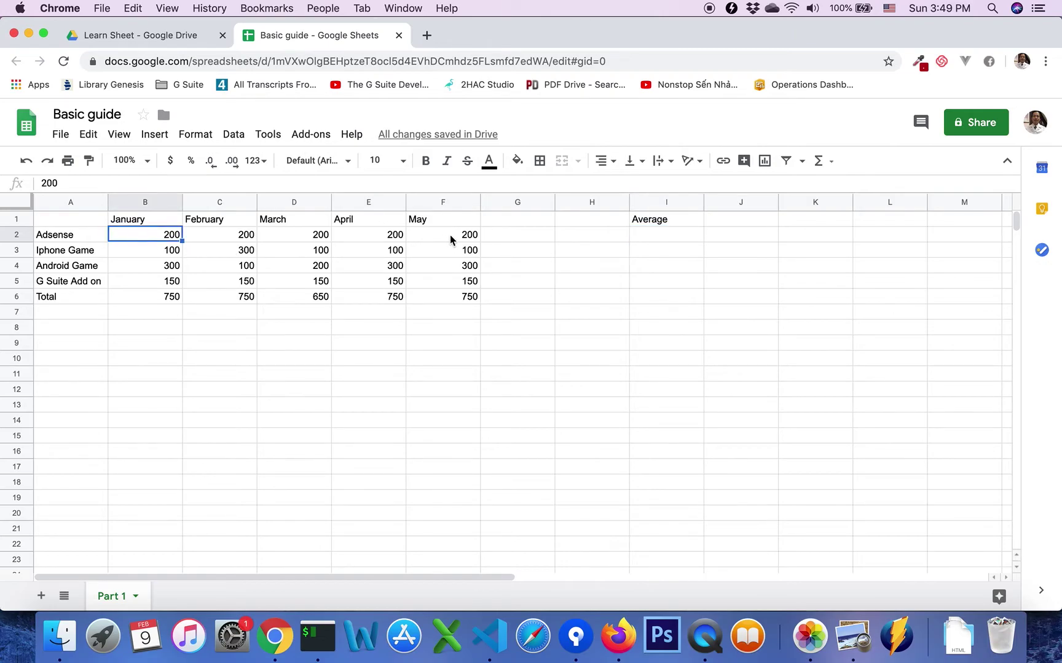
shift+click(468, 239)
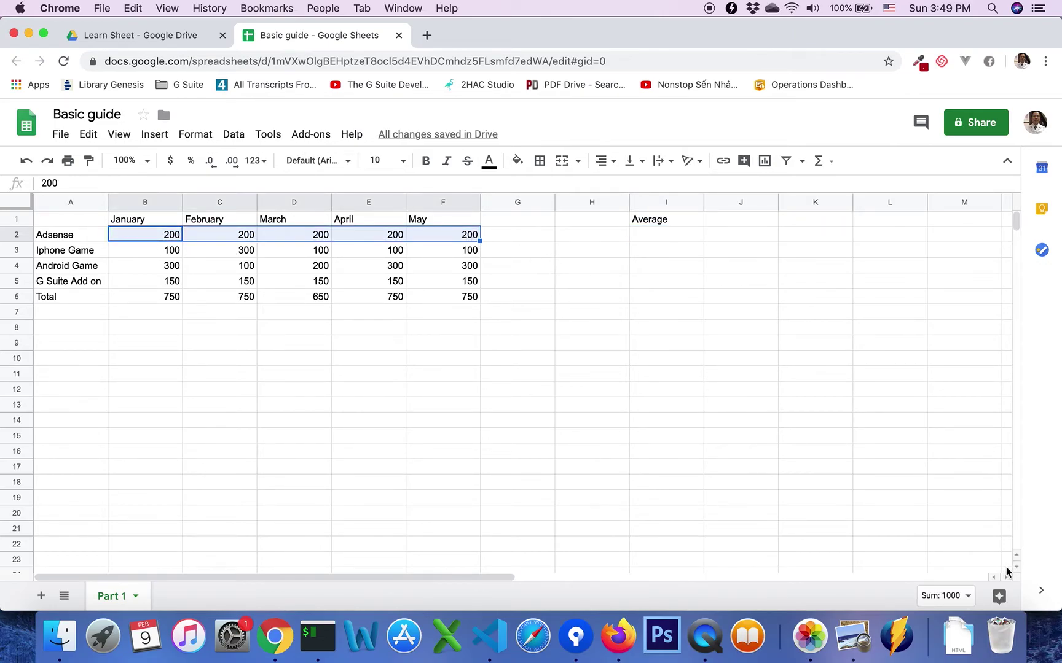
click(998, 599)
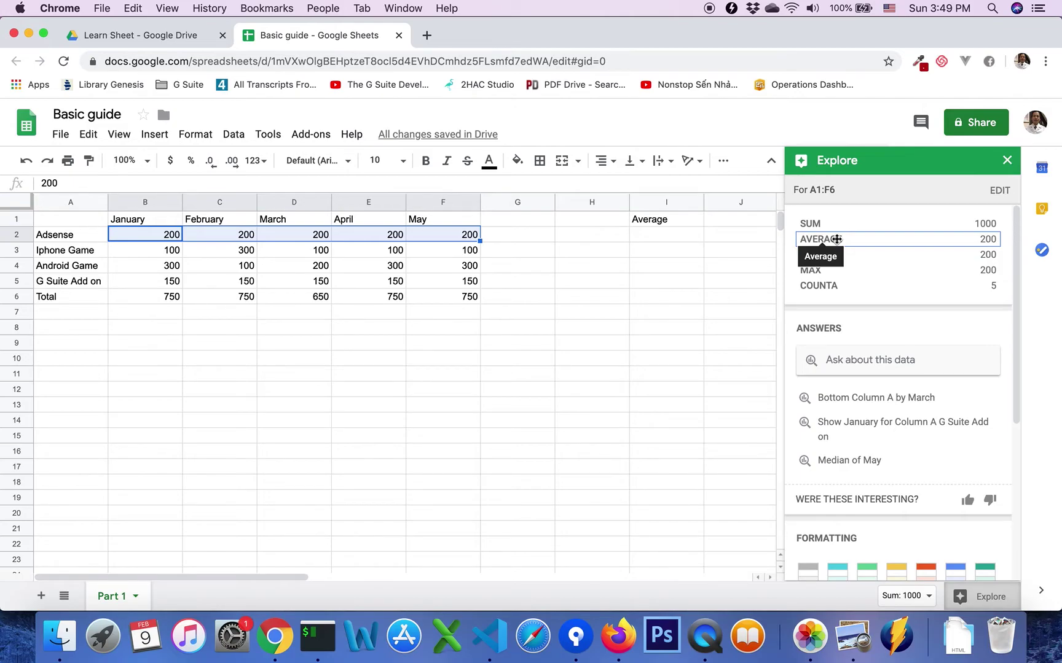
drag(837, 239, 668, 237)
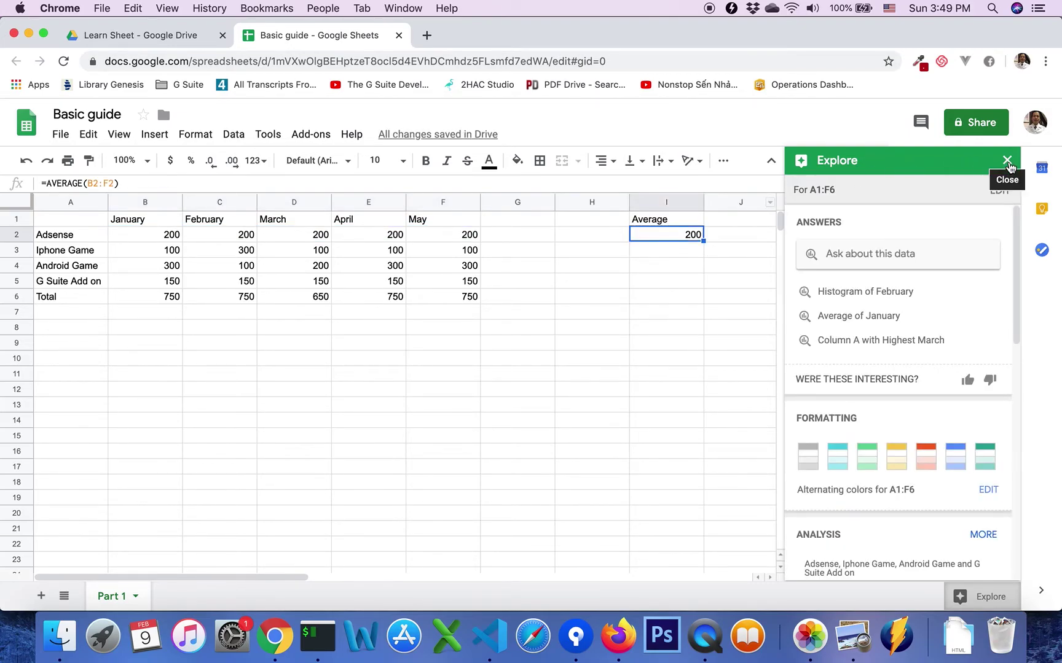
click(1007, 163)
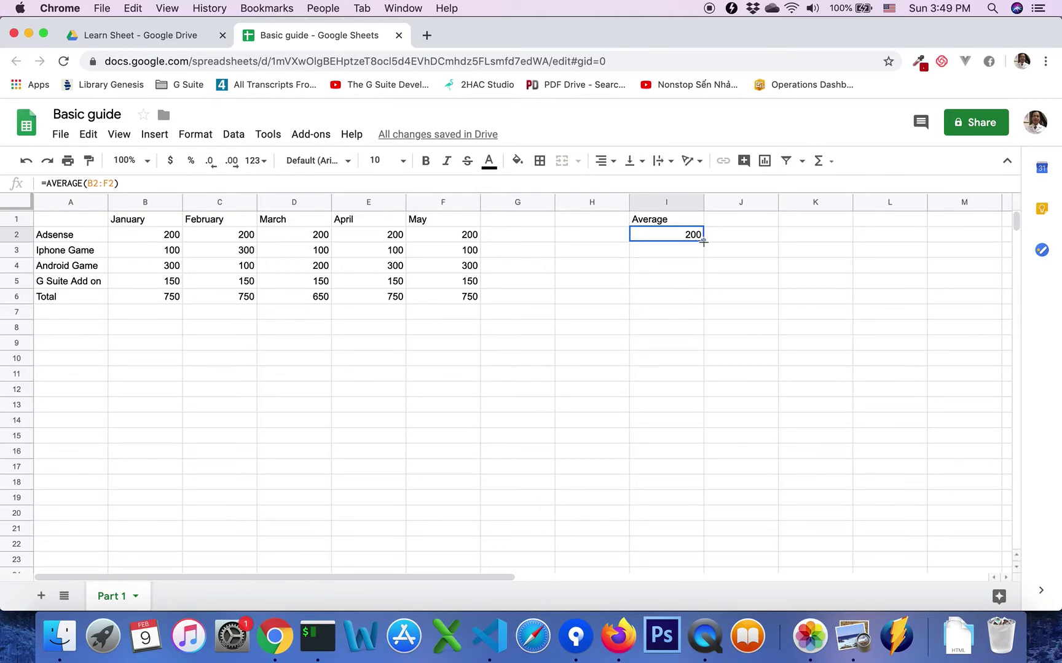
- Copy I2's AVERAGE formula down to I6, giving averages 200, 140, 240, 150 and 730
click(688, 256)
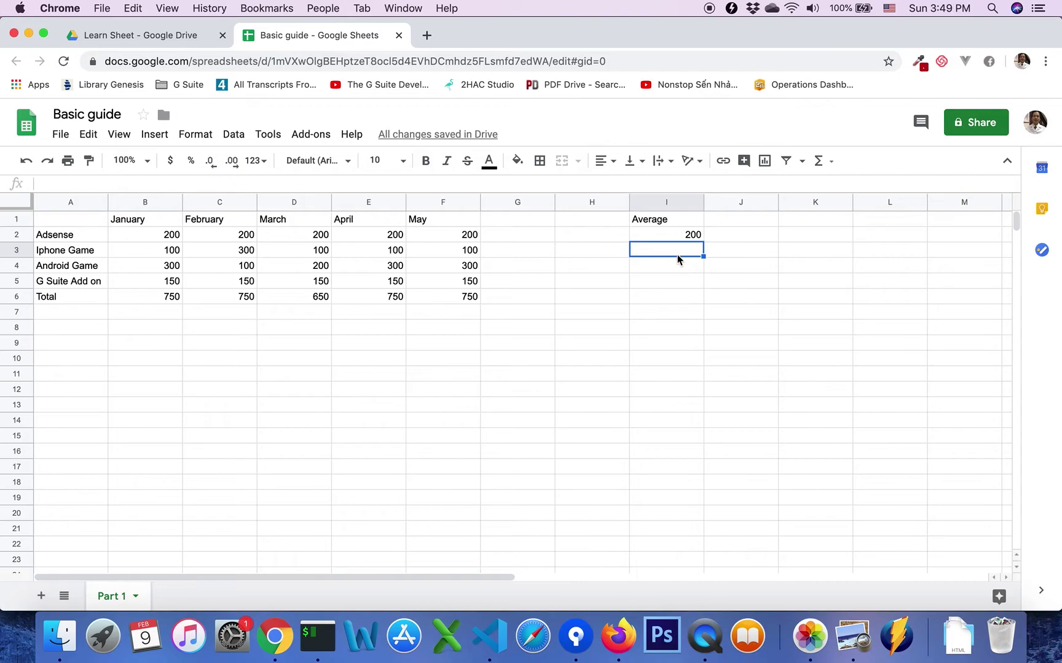
click(675, 262)
click(682, 246)
click(686, 238)
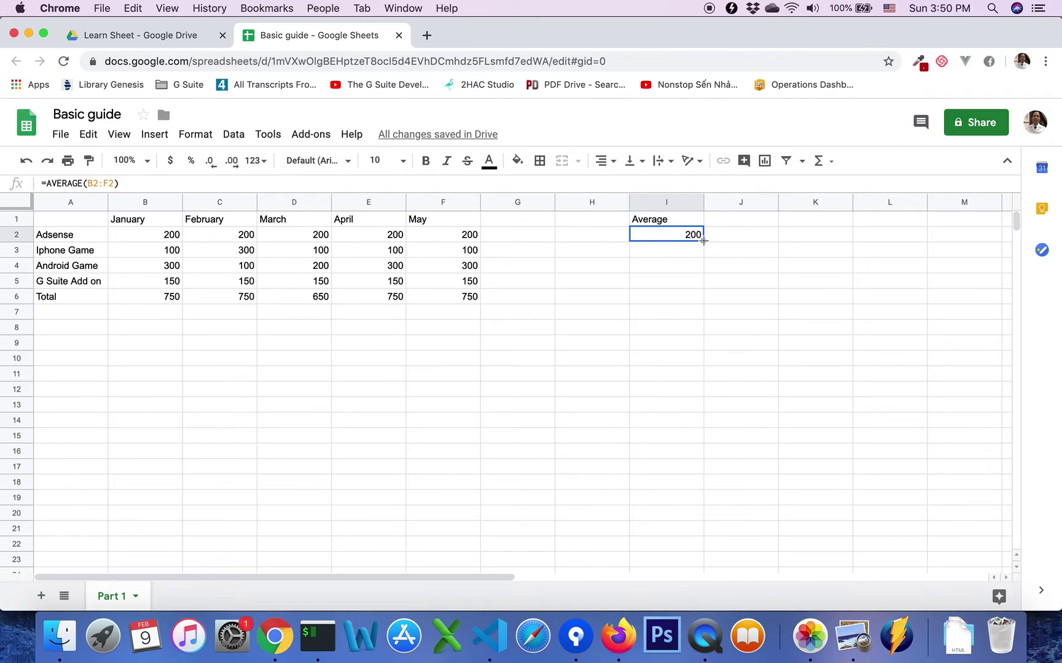
drag(703, 241, 699, 288)
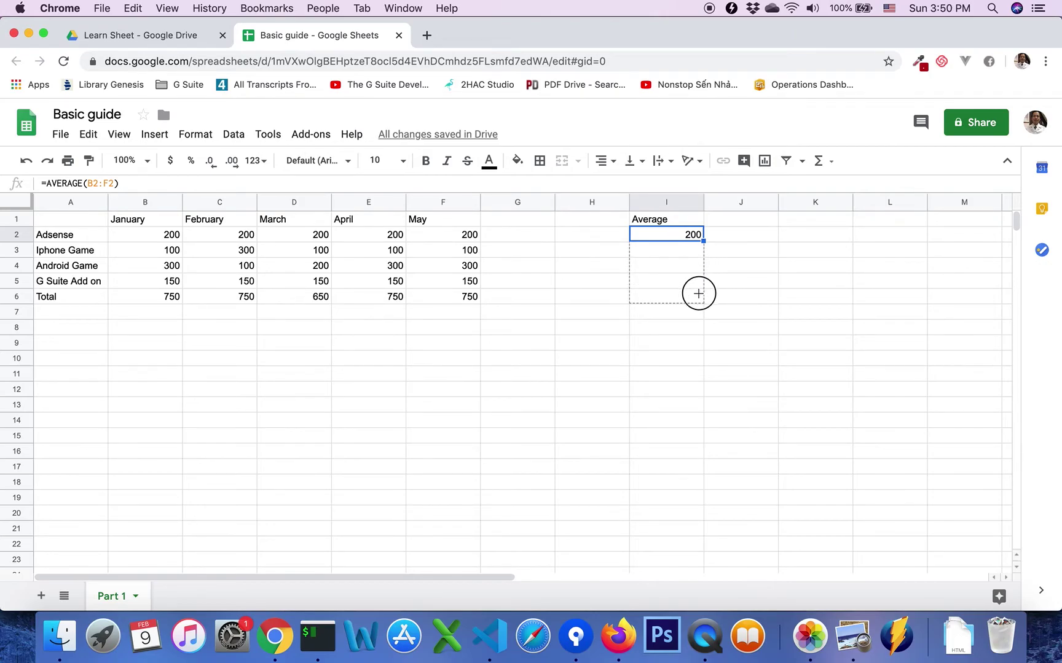
drag(698, 288, 699, 297)
click(457, 268)
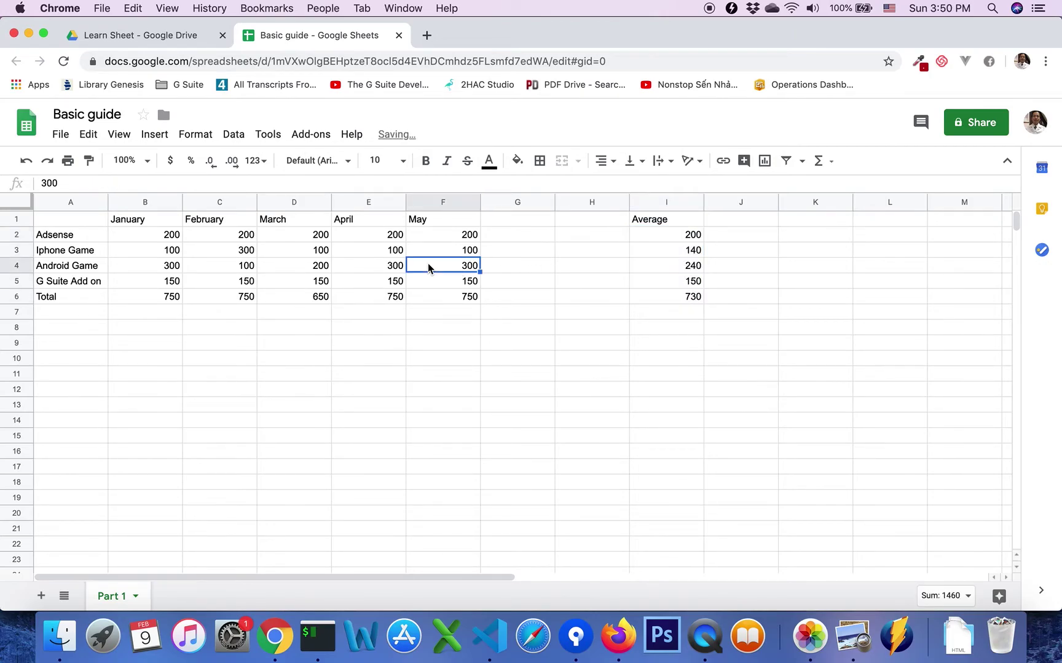
click(115, 234)
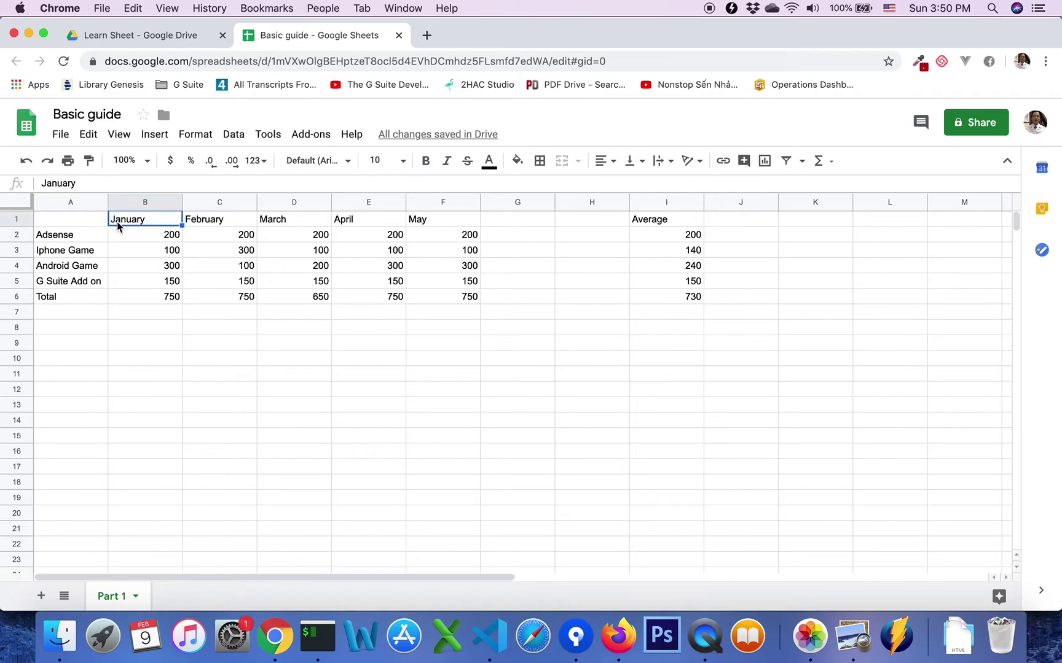
click(19, 218)
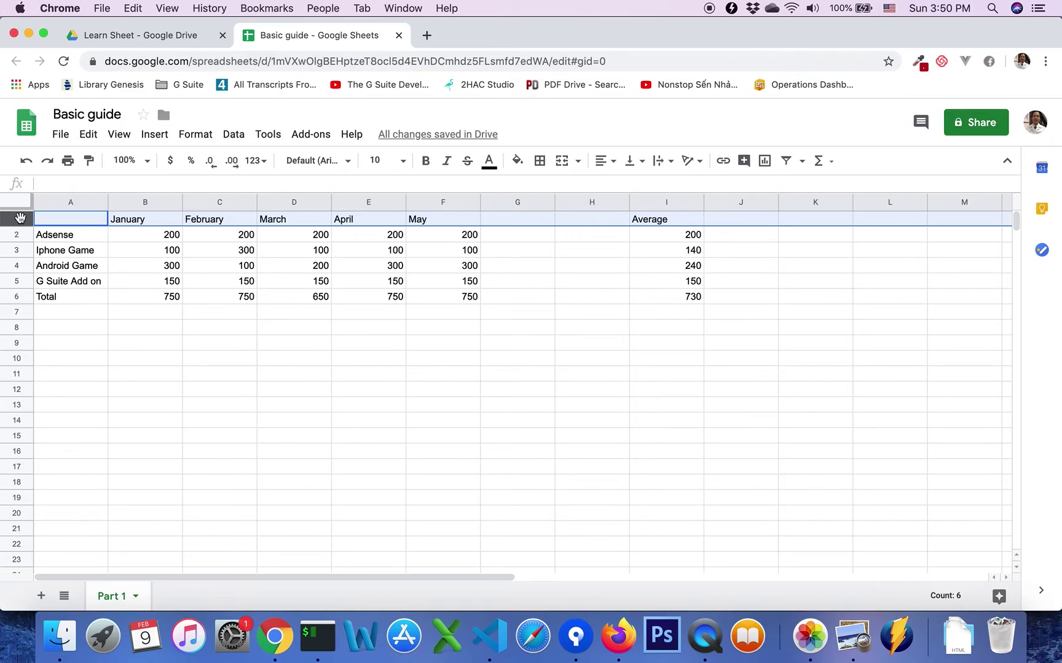
right_click(20, 218)
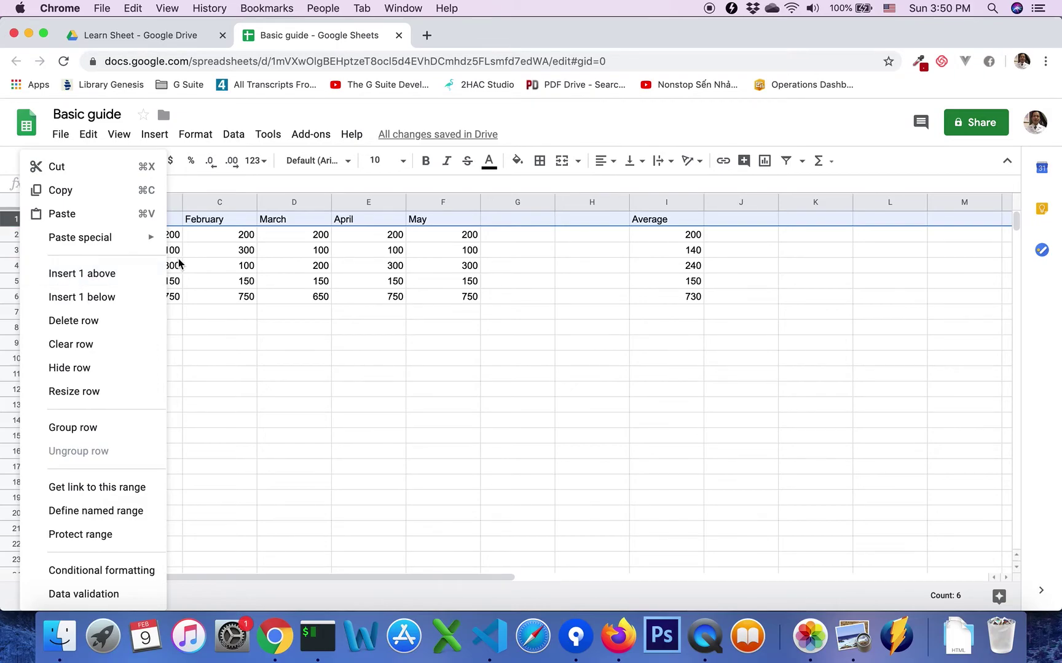
click(228, 238)
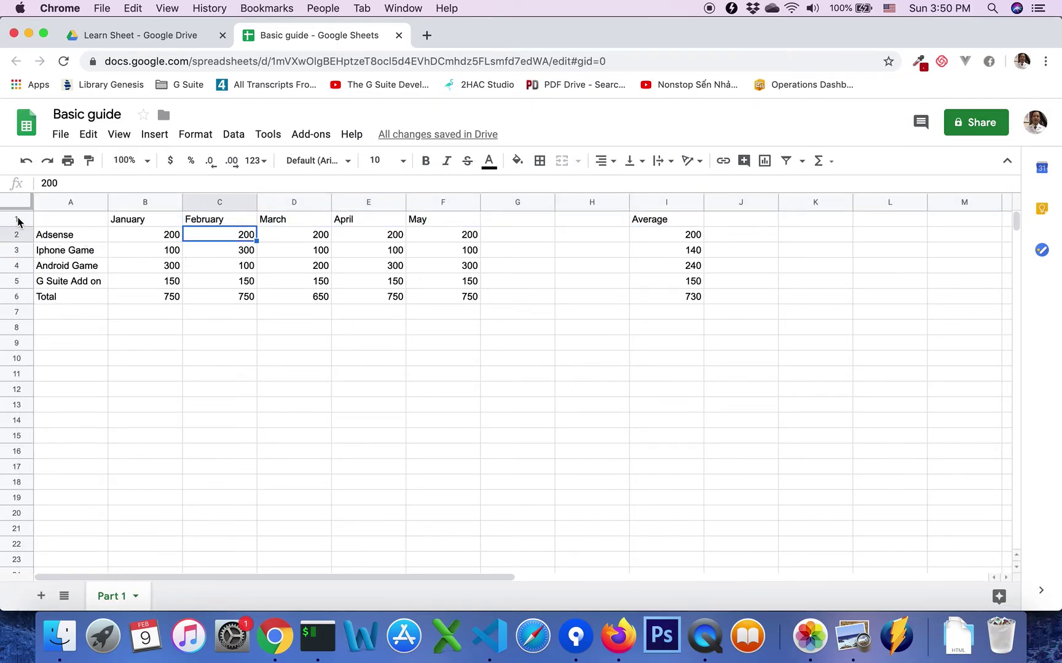
click(17, 219)
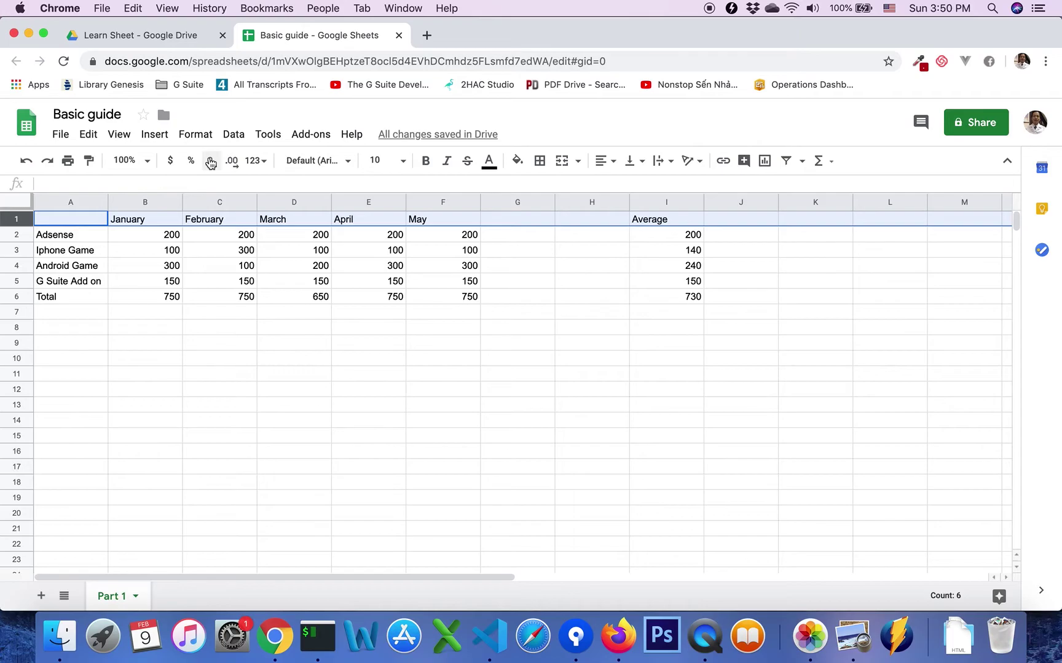
- Insert an empty row above the table and enter the title EARNING REPORT in B1
click(163, 141)
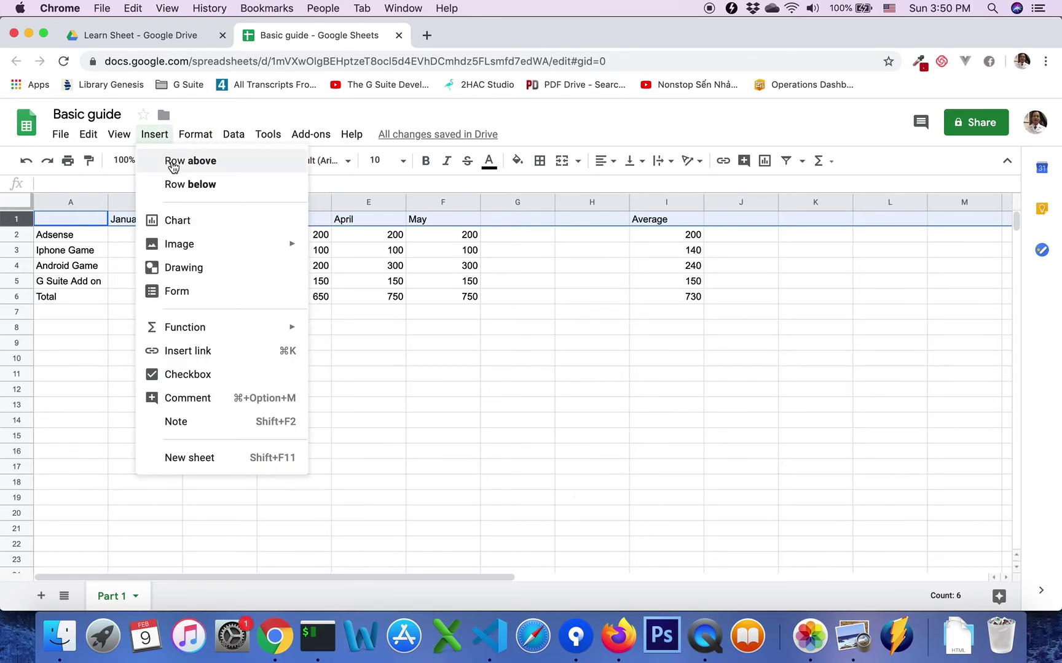
click(173, 164)
click(163, 219)
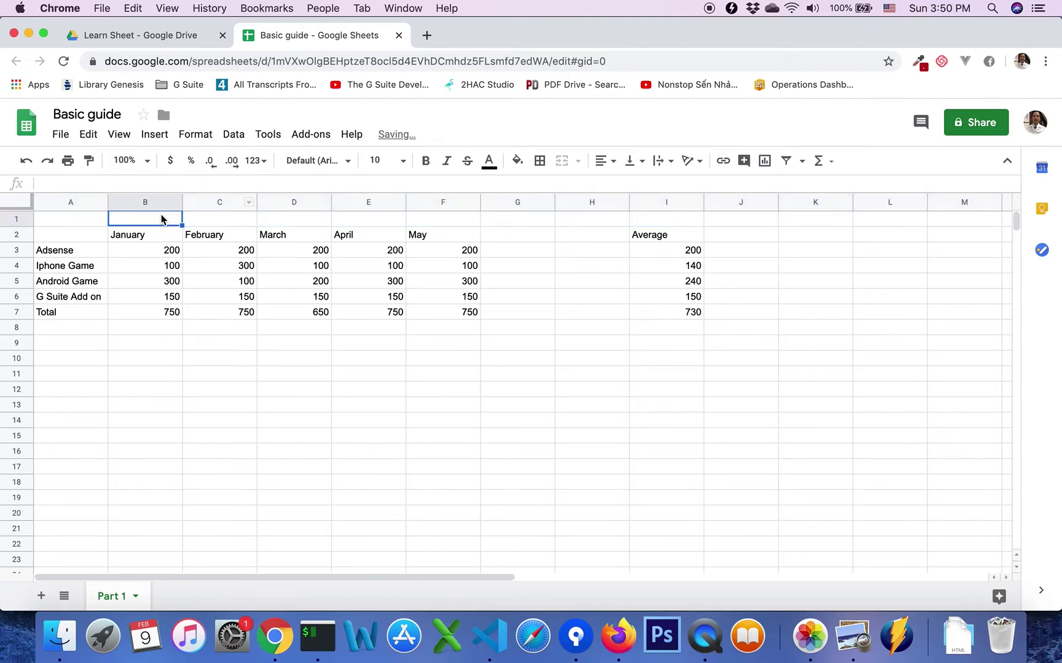
text(EARNI)
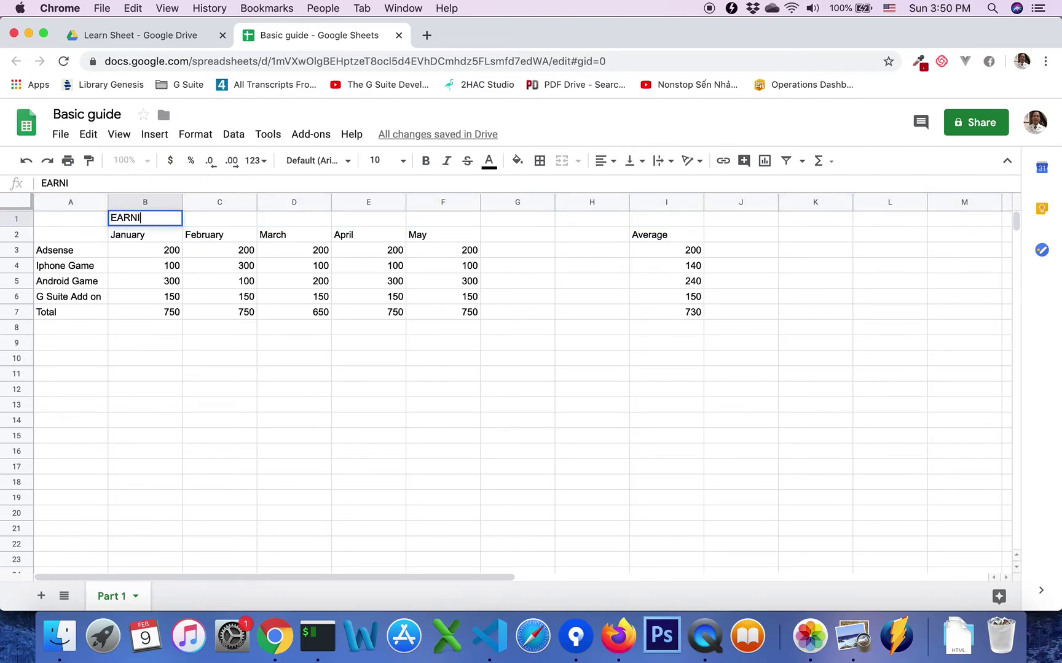
text(NG REPORT)
key(Return)
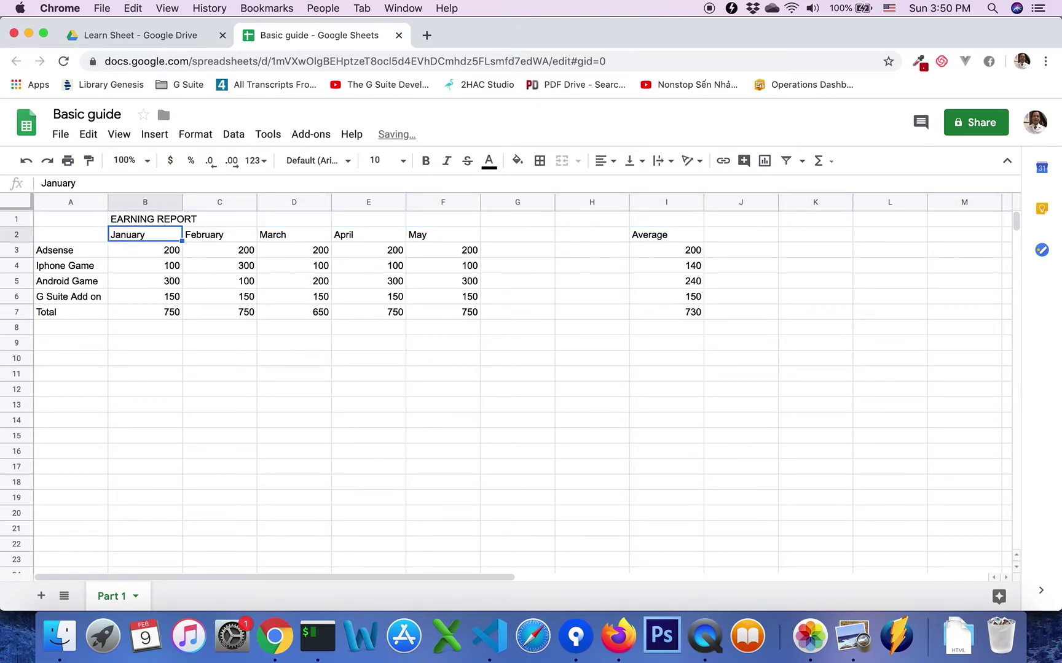
click(148, 220)
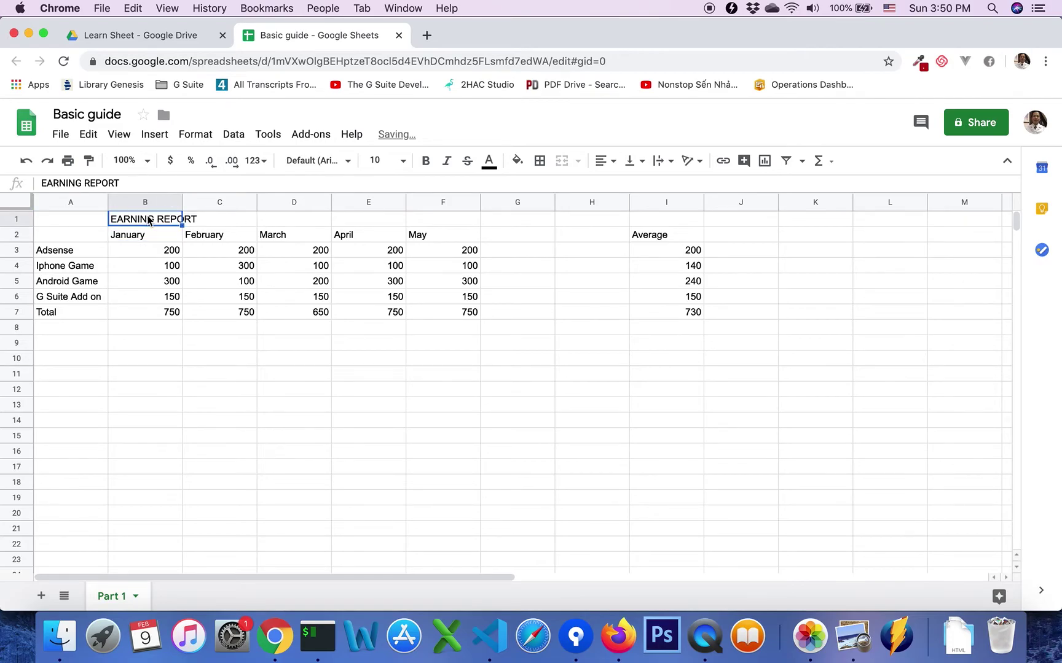
shift+click(445, 220)
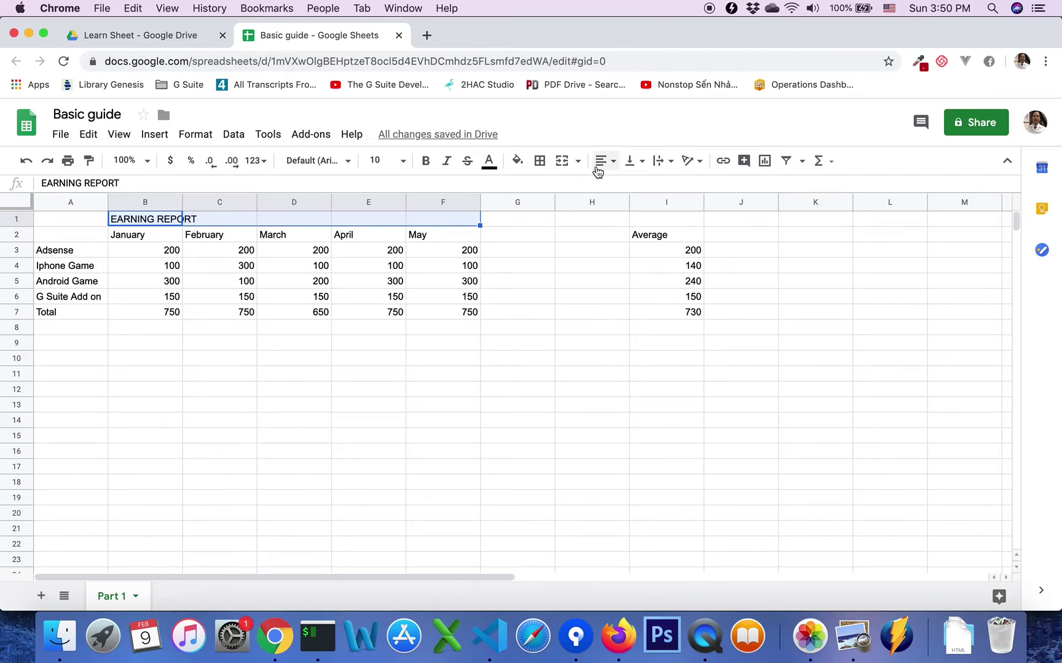
- Merge B1:F1 and center the EARNING REPORT title across the merged cell
click(579, 163)
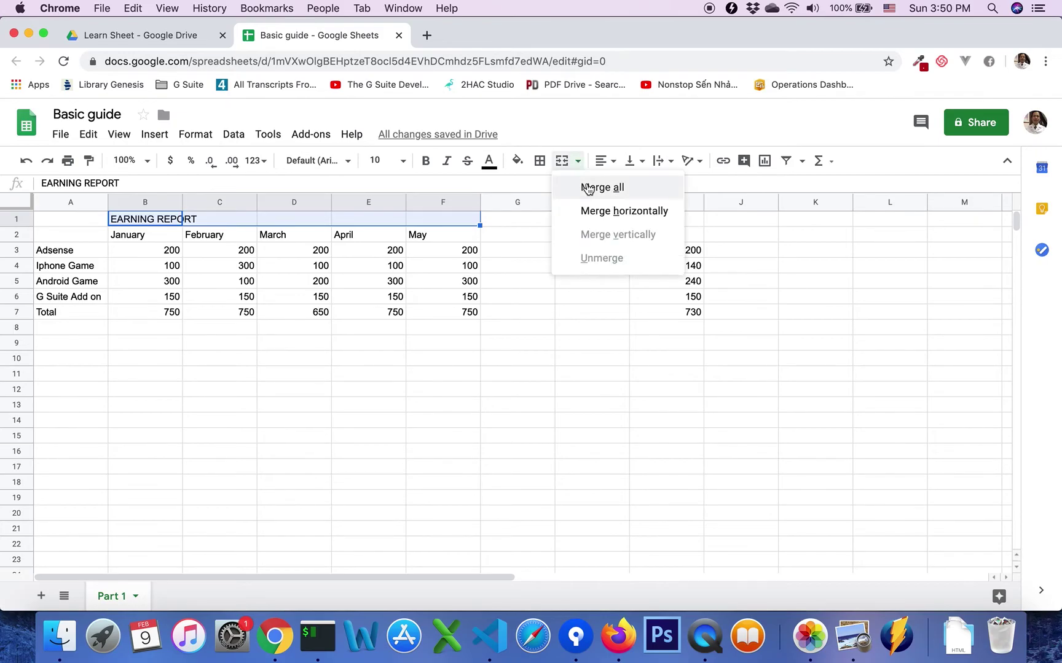
click(599, 191)
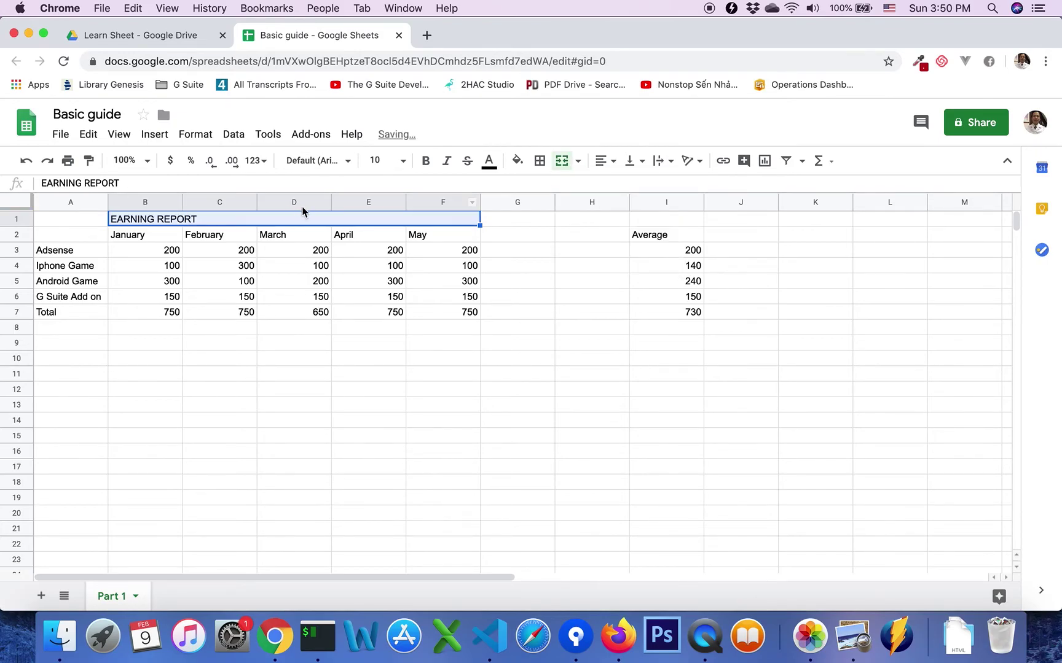
click(607, 161)
click(621, 188)
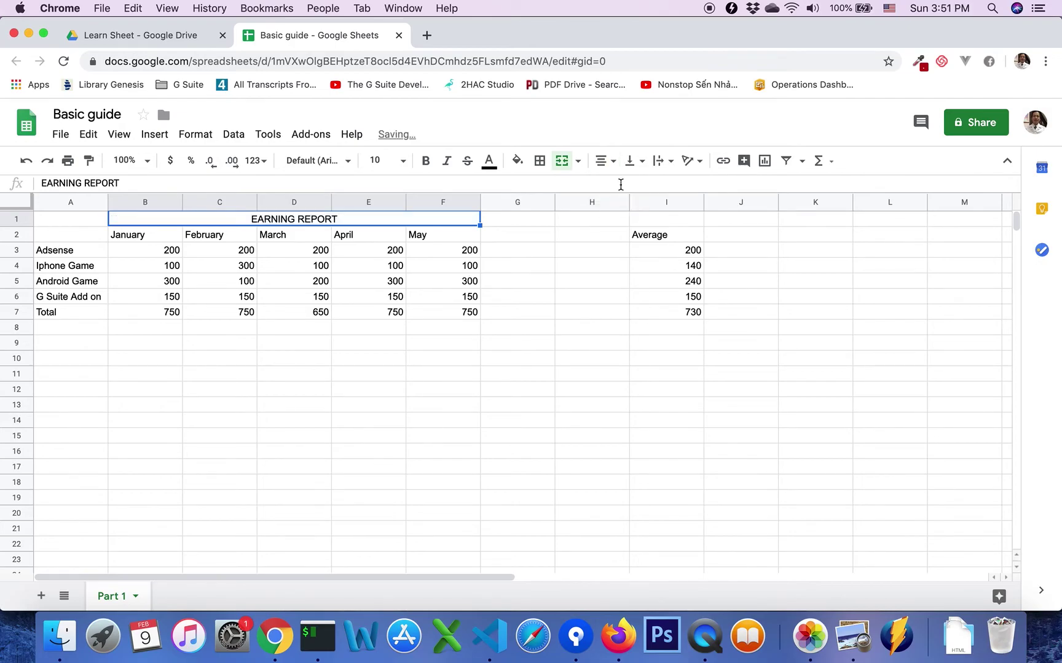
click(235, 285)
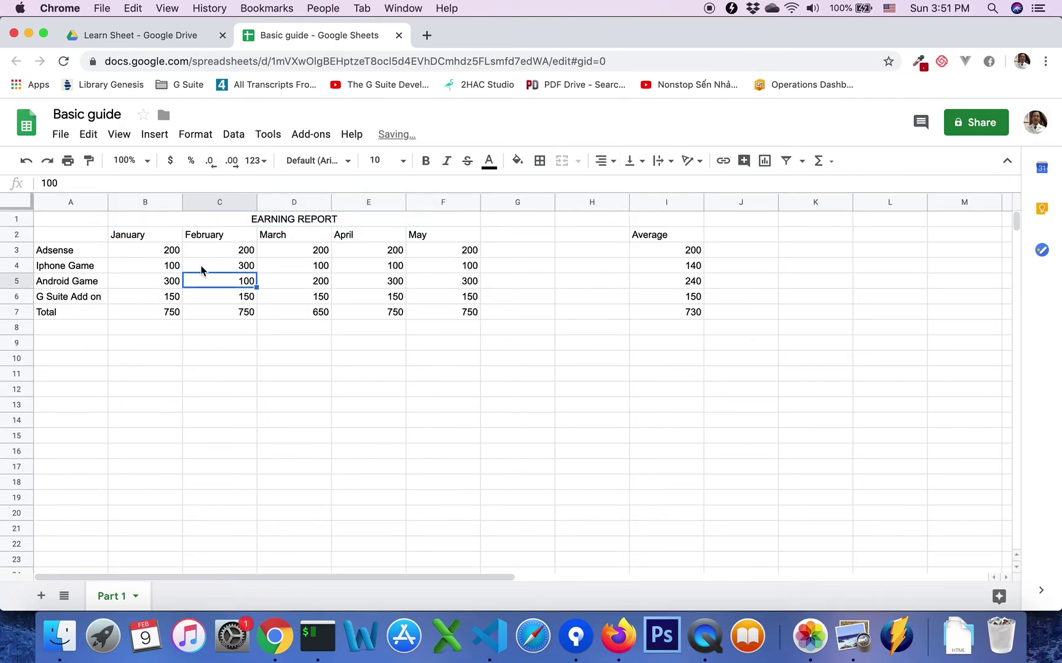
- Fill the January–May header cells B2:F2 dark teal
click(157, 239)
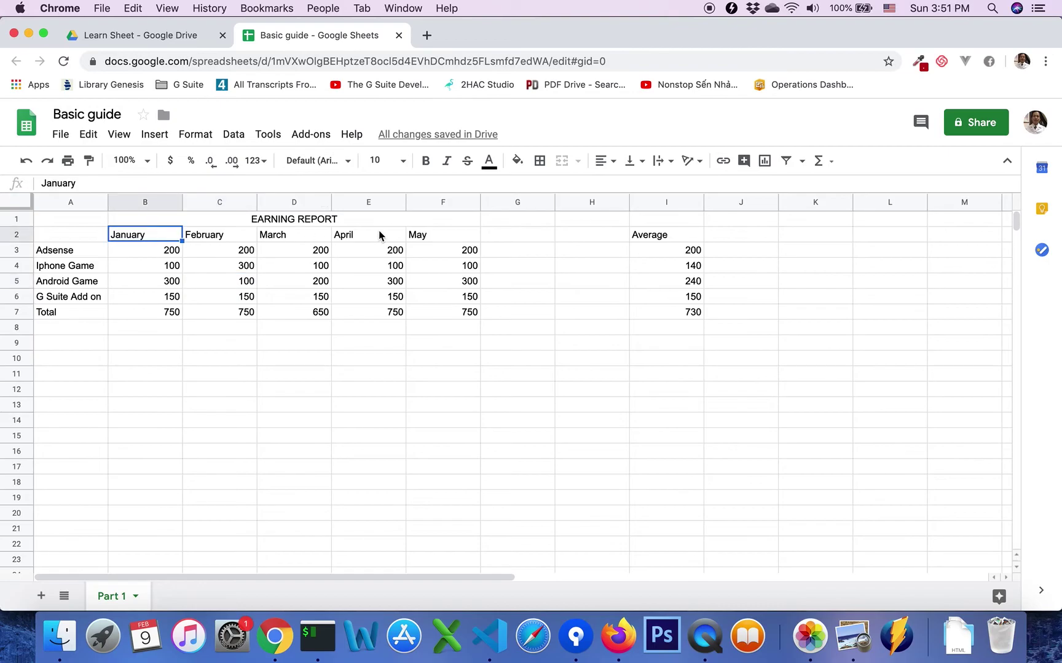
shift+click(431, 239)
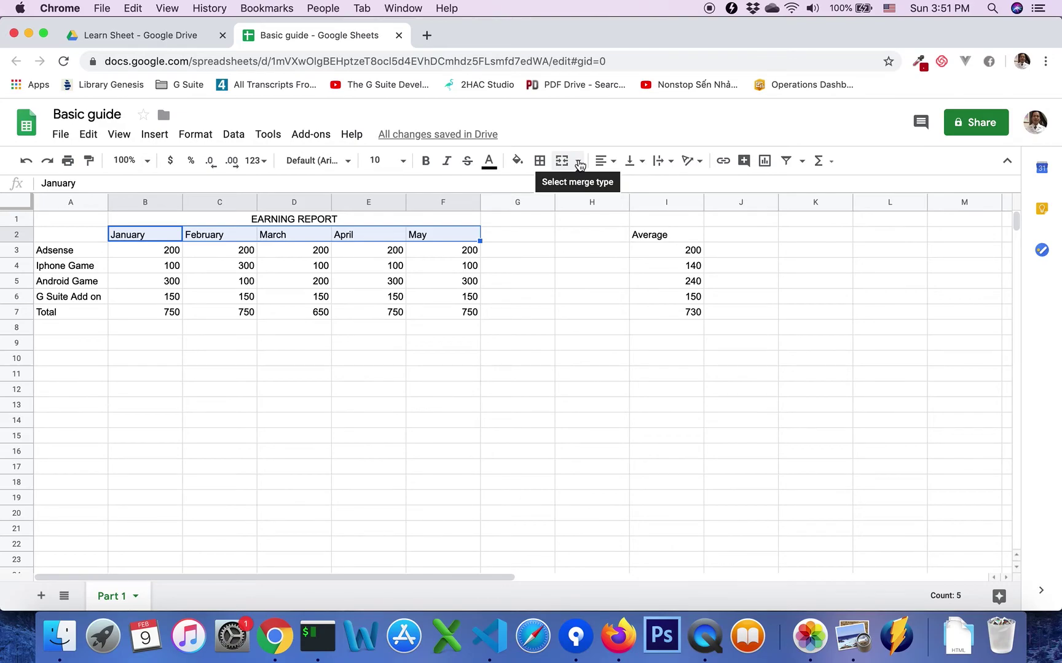
click(578, 164)
click(537, 126)
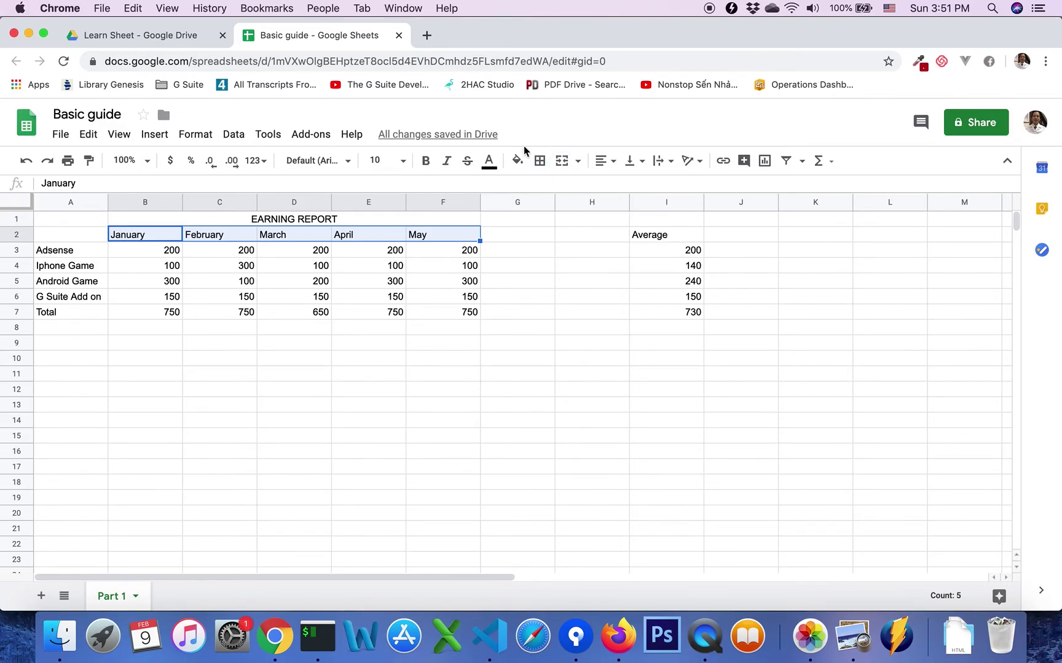
click(519, 163)
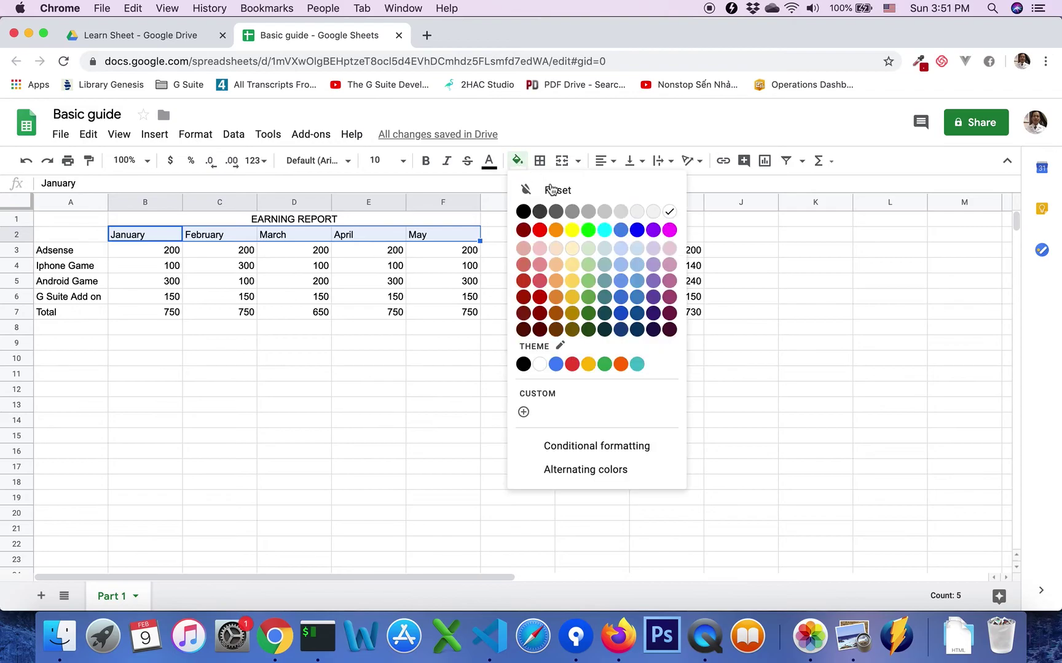
click(605, 297)
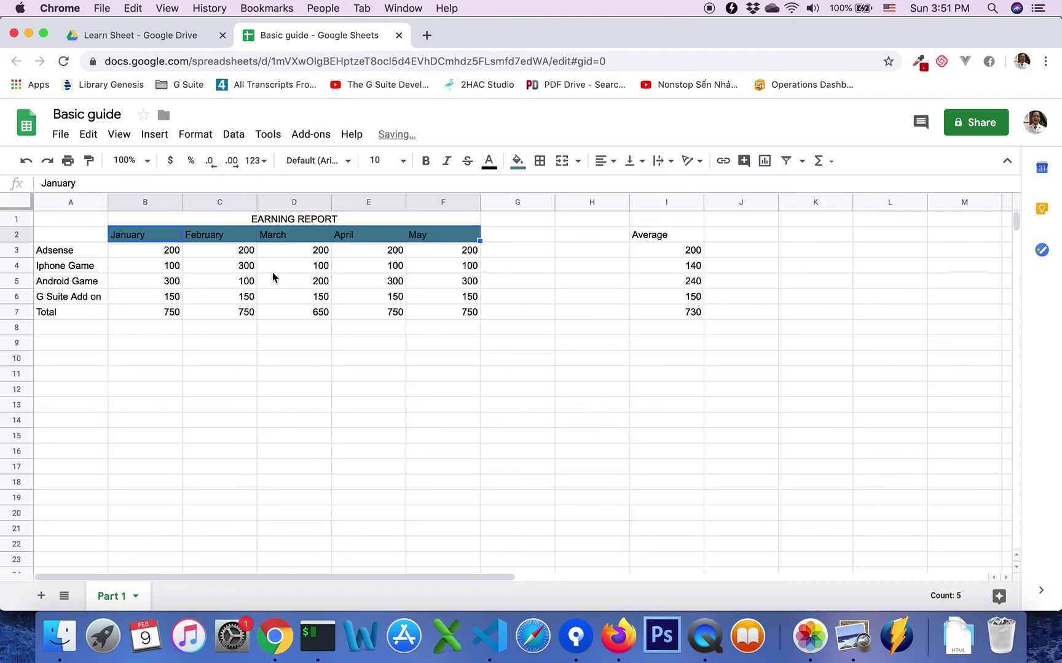
- Fill the income source labels, Adsense through G Suite Add on, red
click(91, 253)
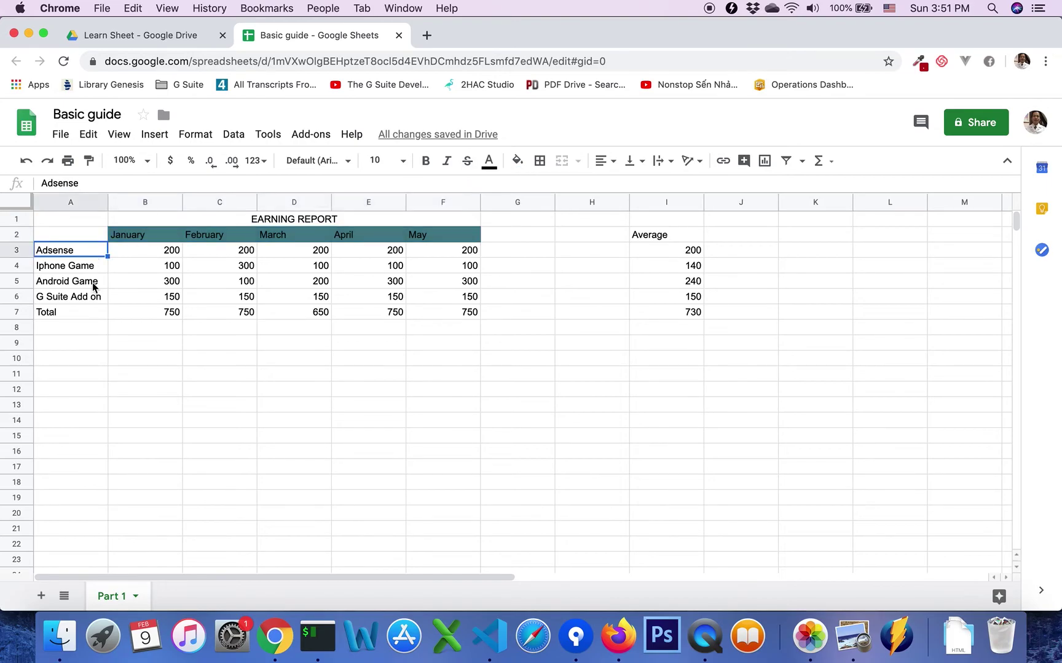
shift+click(88, 301)
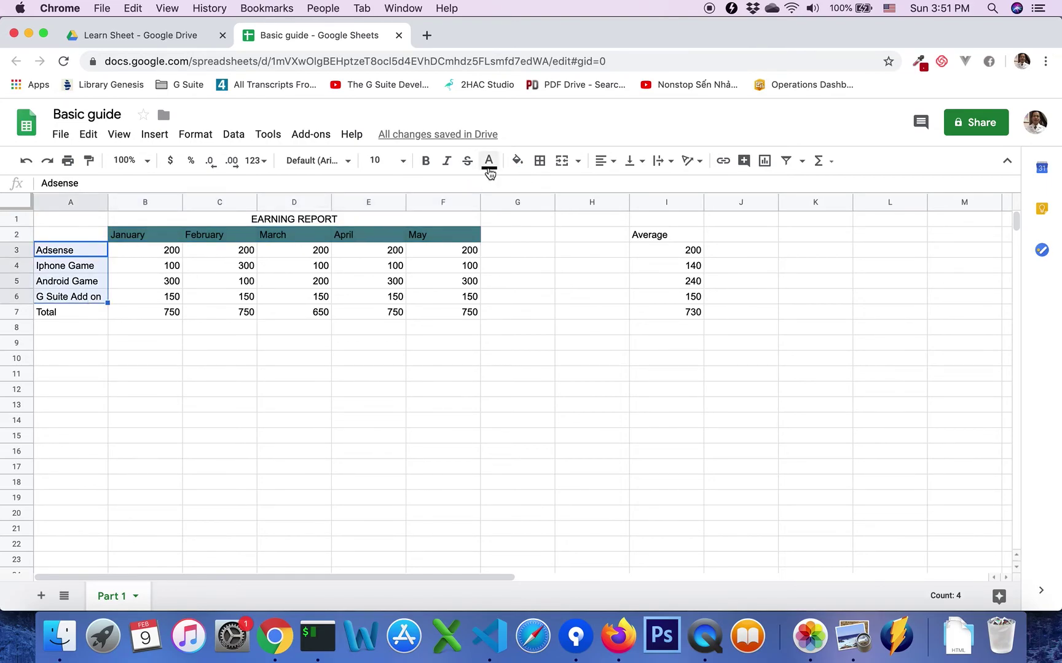
click(517, 161)
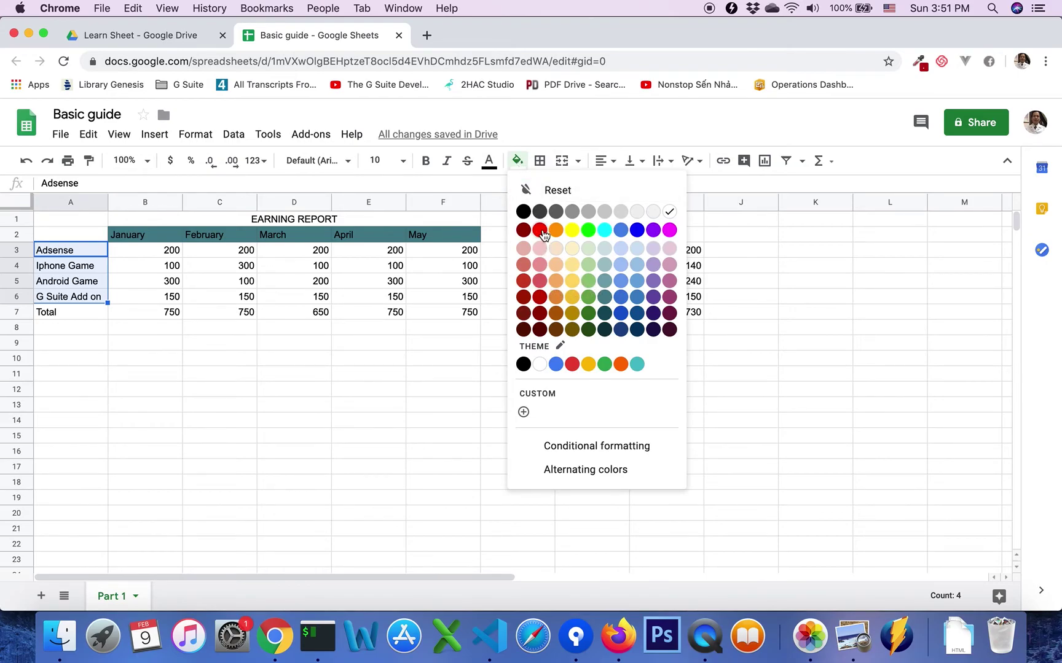
click(539, 231)
click(206, 250)
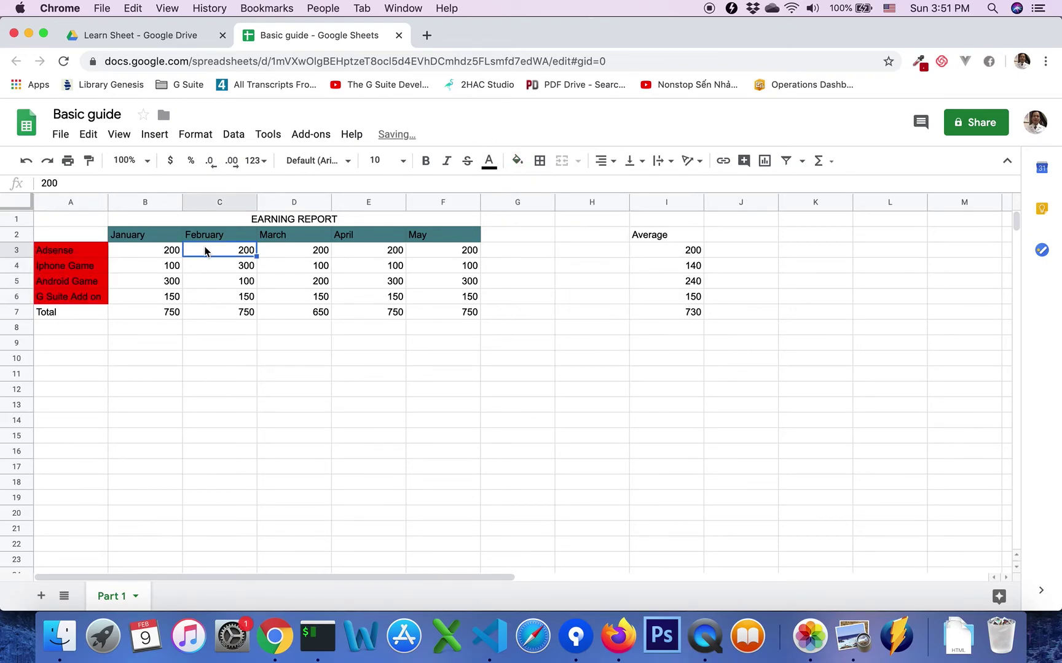
- Review the header text colour options and the I3 formula, then select figures B3:F7
click(160, 236)
shift+click(423, 234)
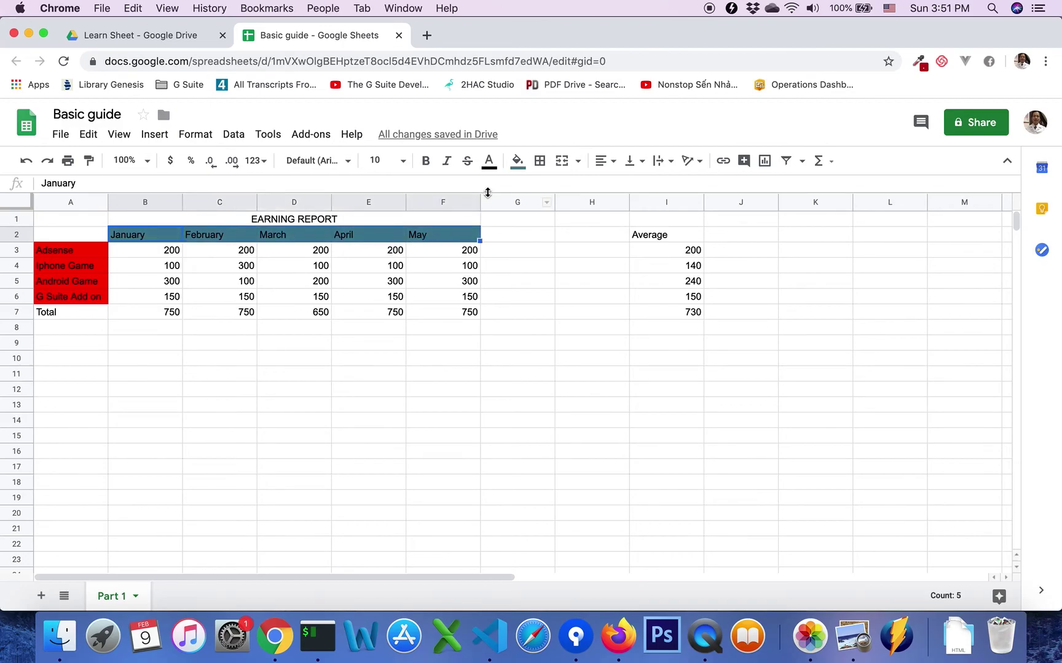
click(496, 170)
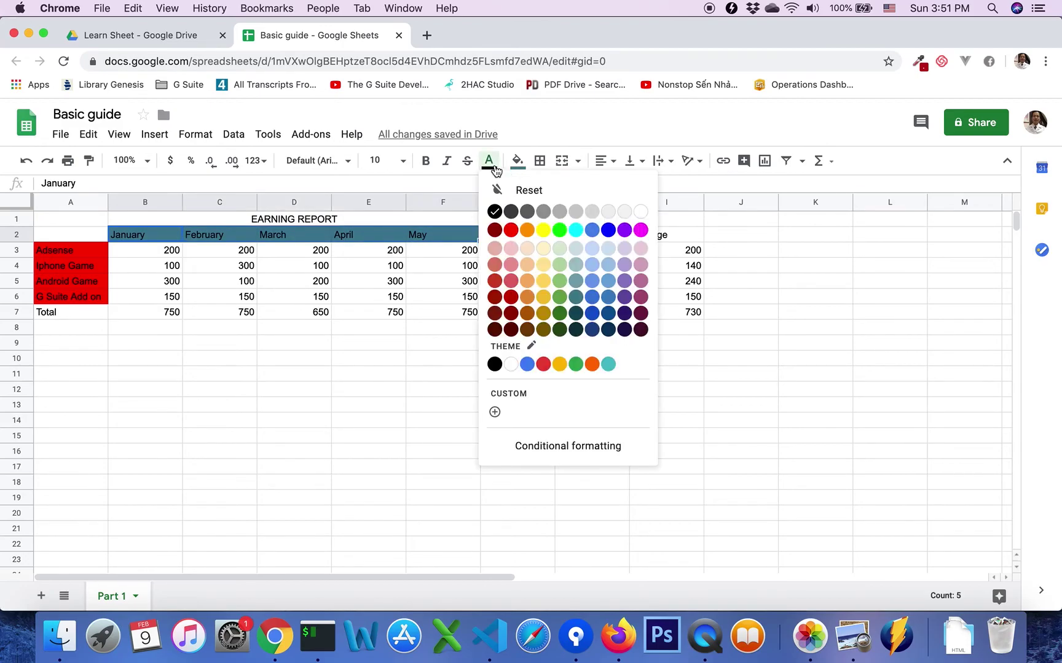
click(370, 221)
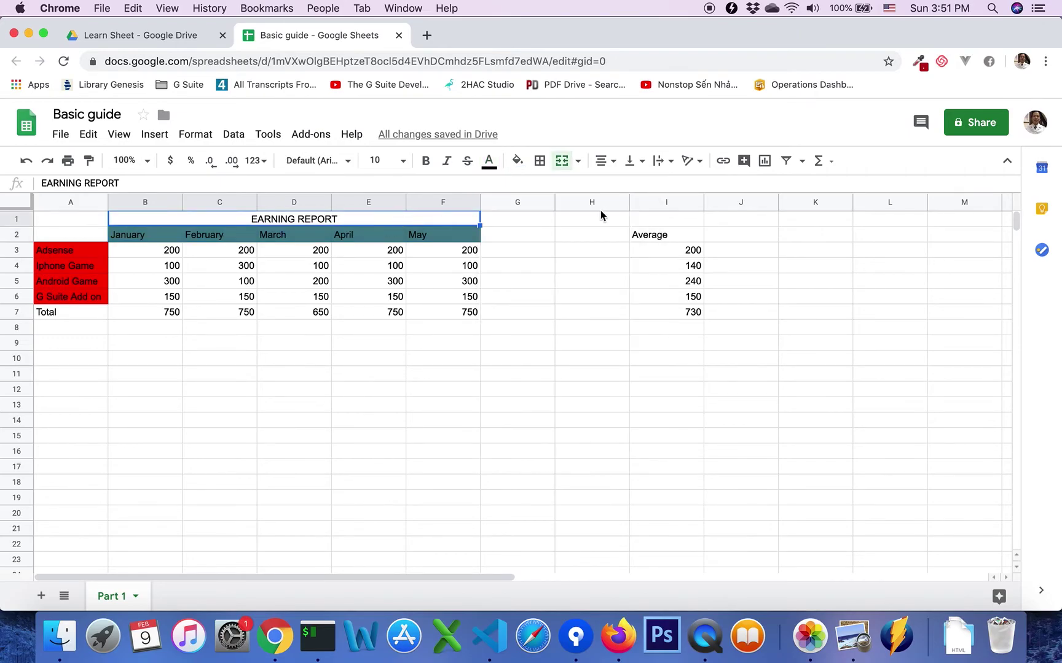
click(661, 247)
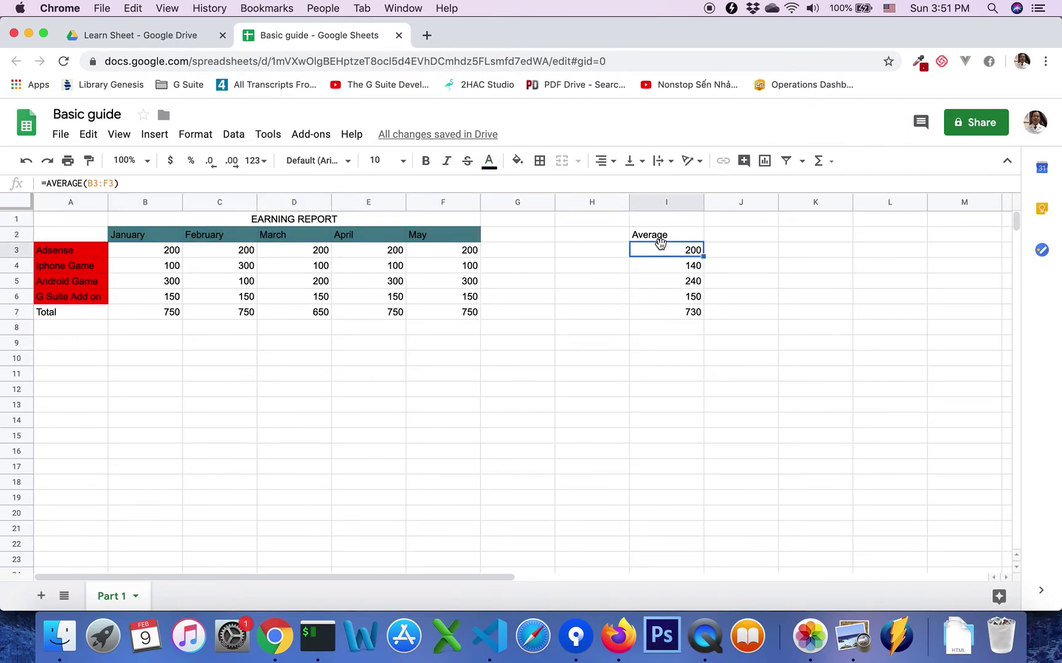
click(502, 284)
click(286, 256)
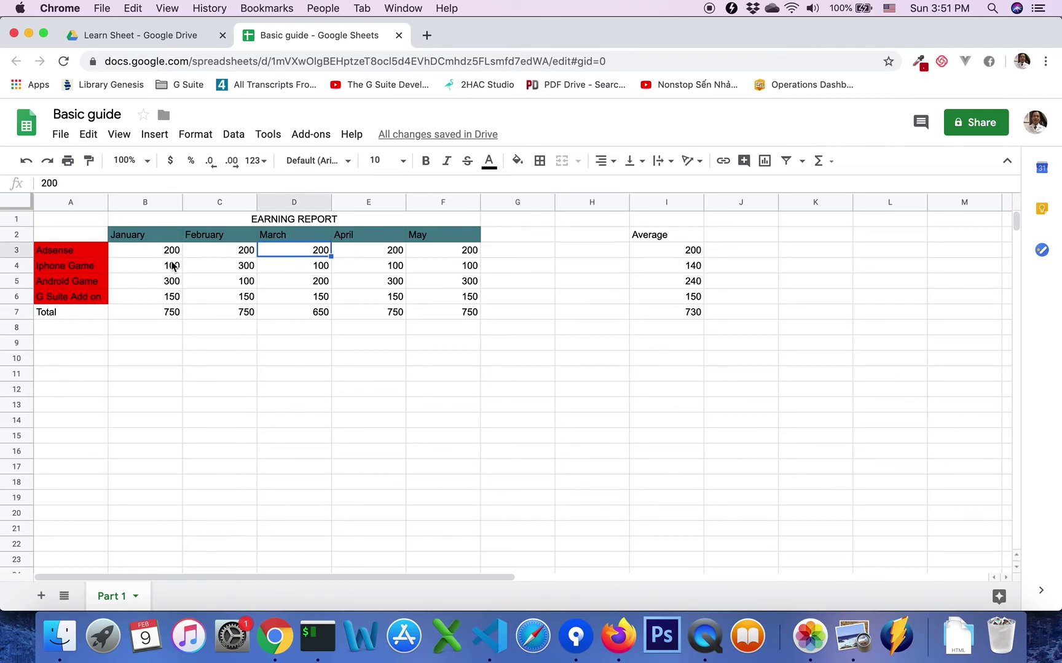
click(157, 255)
shift+click(454, 312)
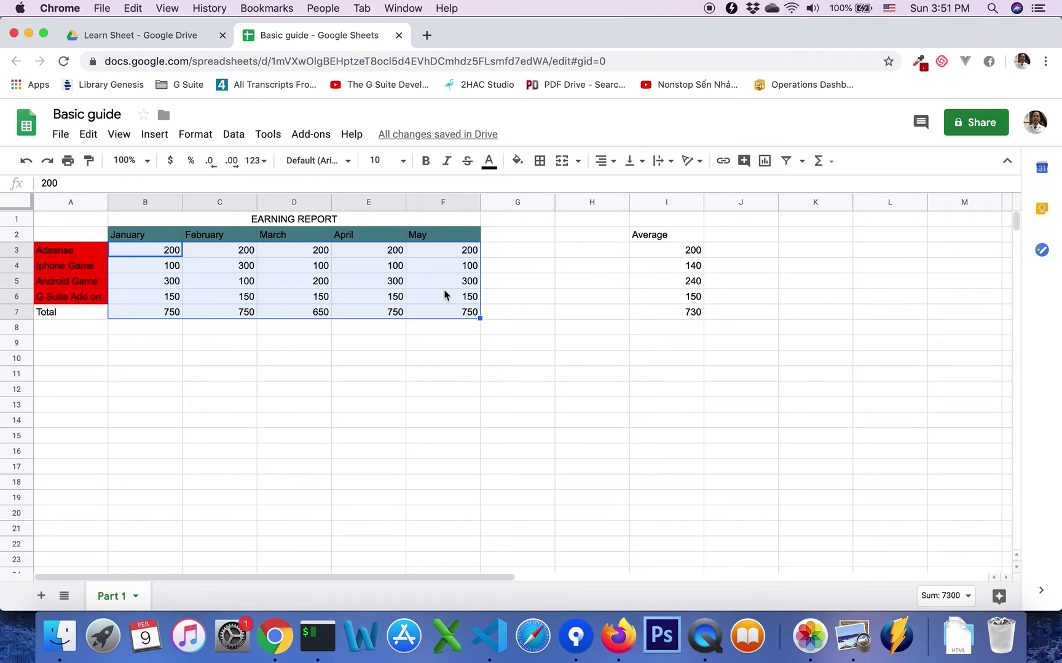
- Format B3:F7 as Number so values show two decimals, like 200.00 and 750.00
click(269, 169)
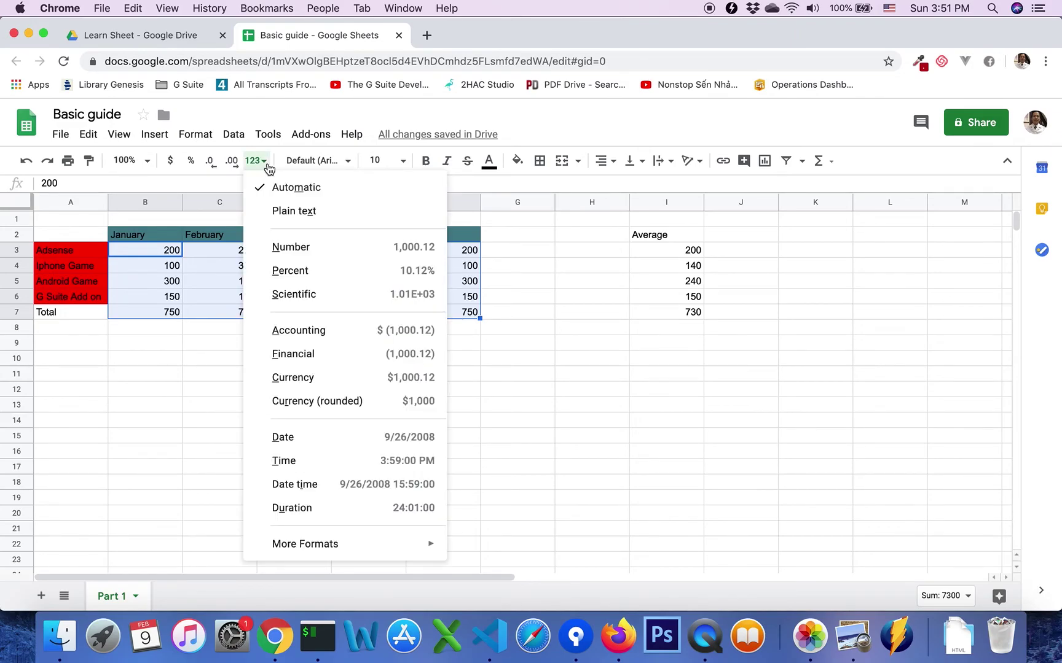
click(328, 251)
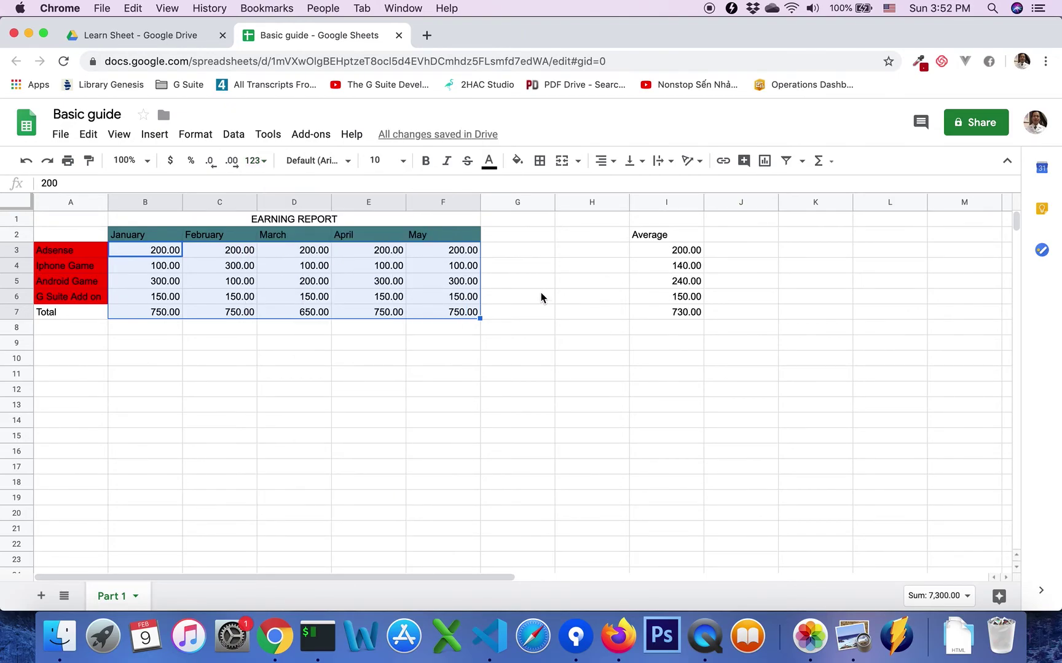
click(447, 329)
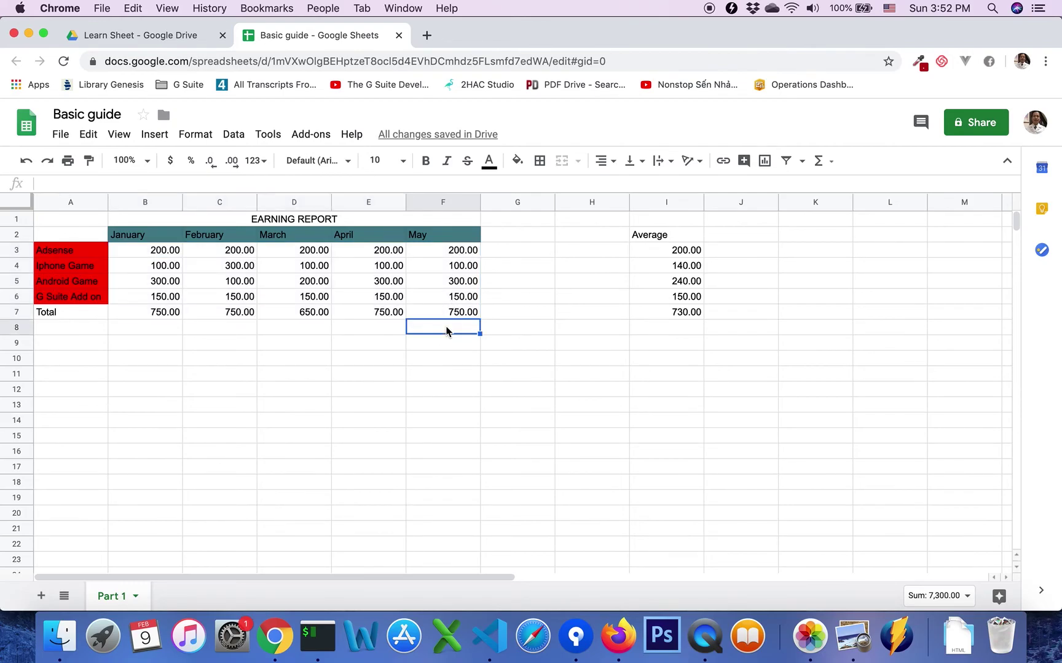
click(454, 256)
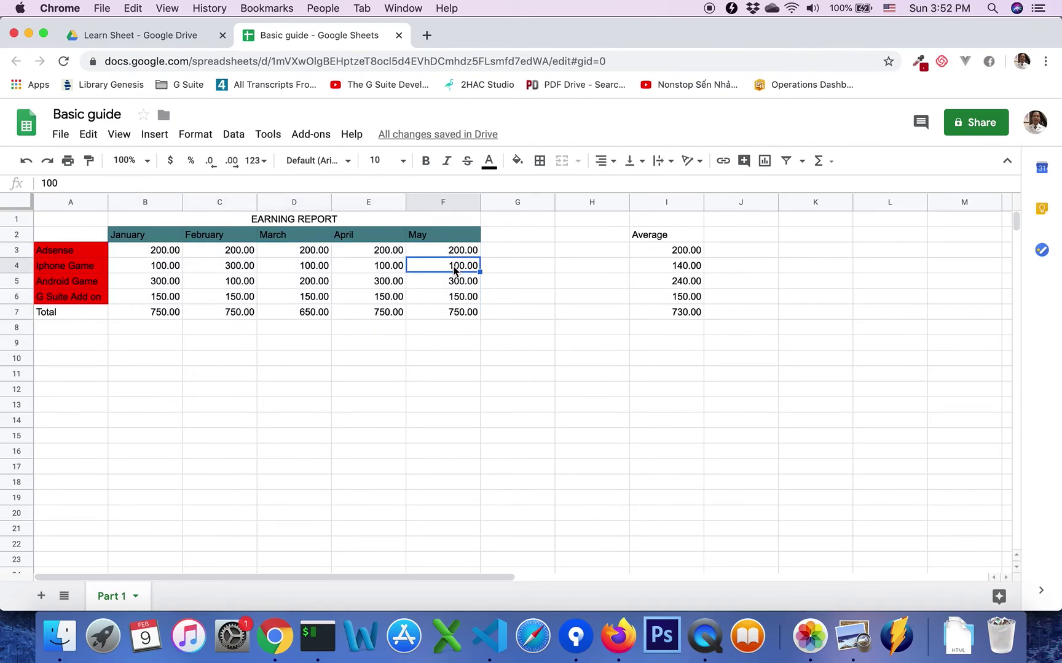
drag(455, 268, 465, 254)
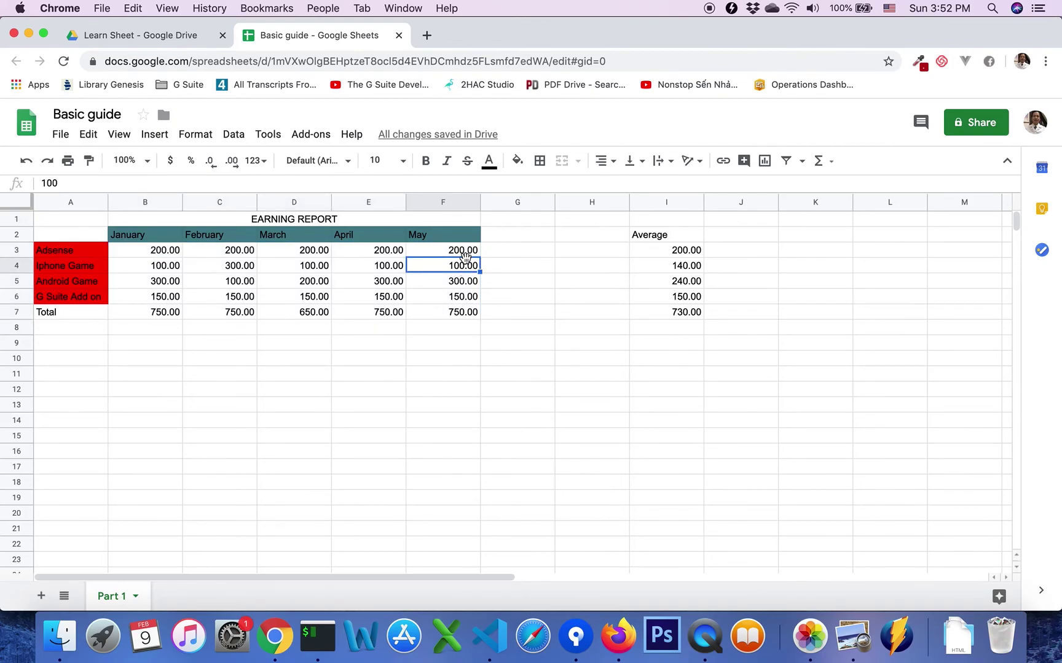
- Select the Average values I3:I7 and open Explore on them
click(691, 256)
shift+click(693, 313)
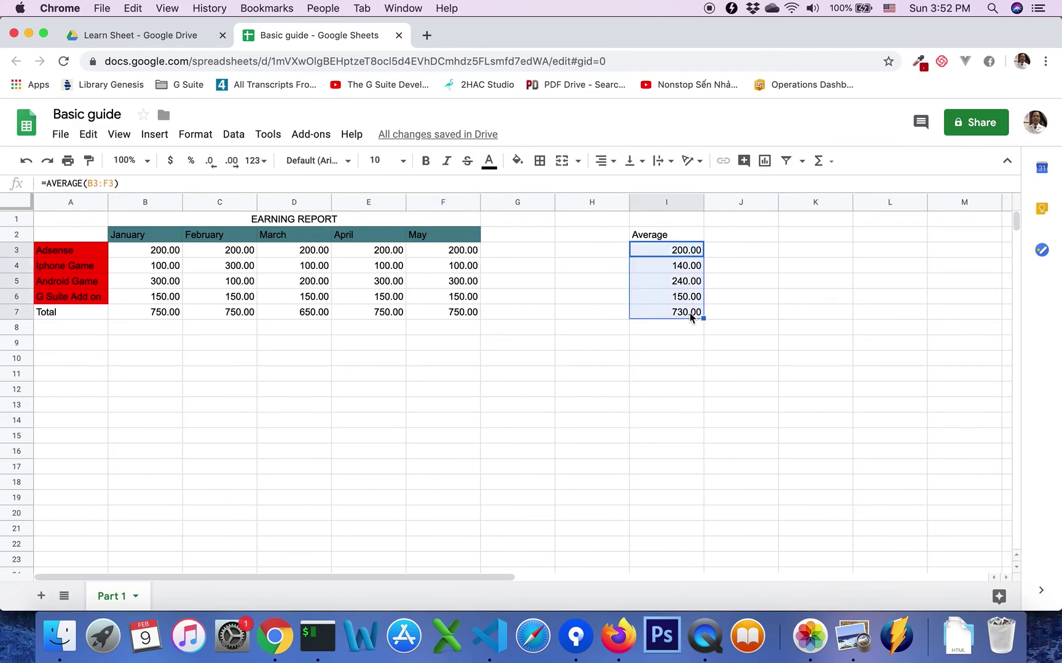
click(999, 595)
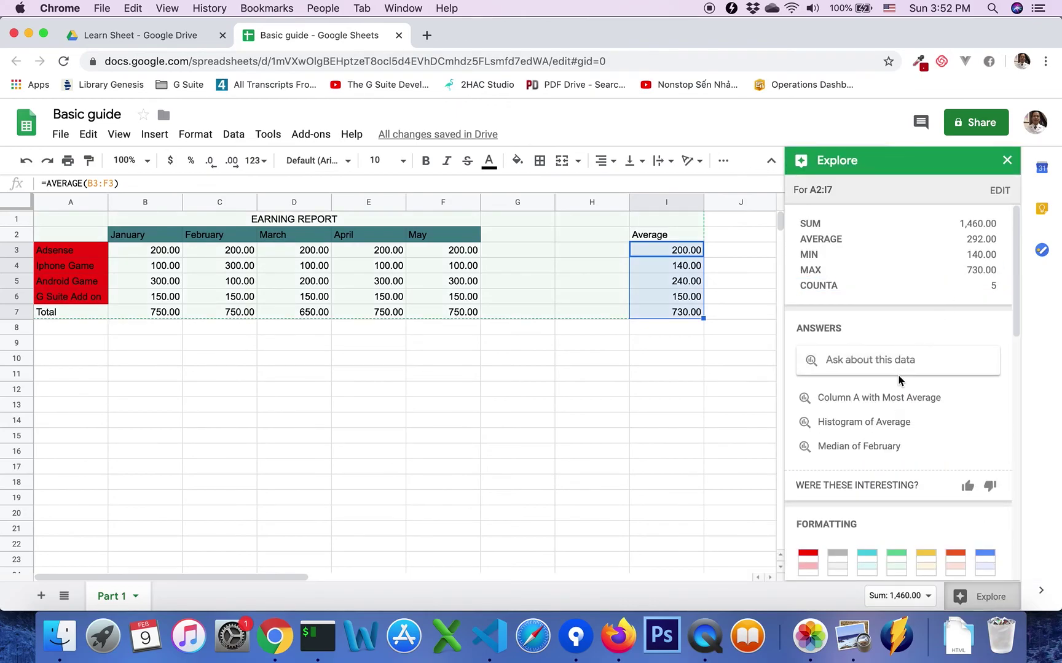
- Scroll the Explore panel to the suggested line, scatter and histogram analysis charts
scroll(898, 376, down, 5)
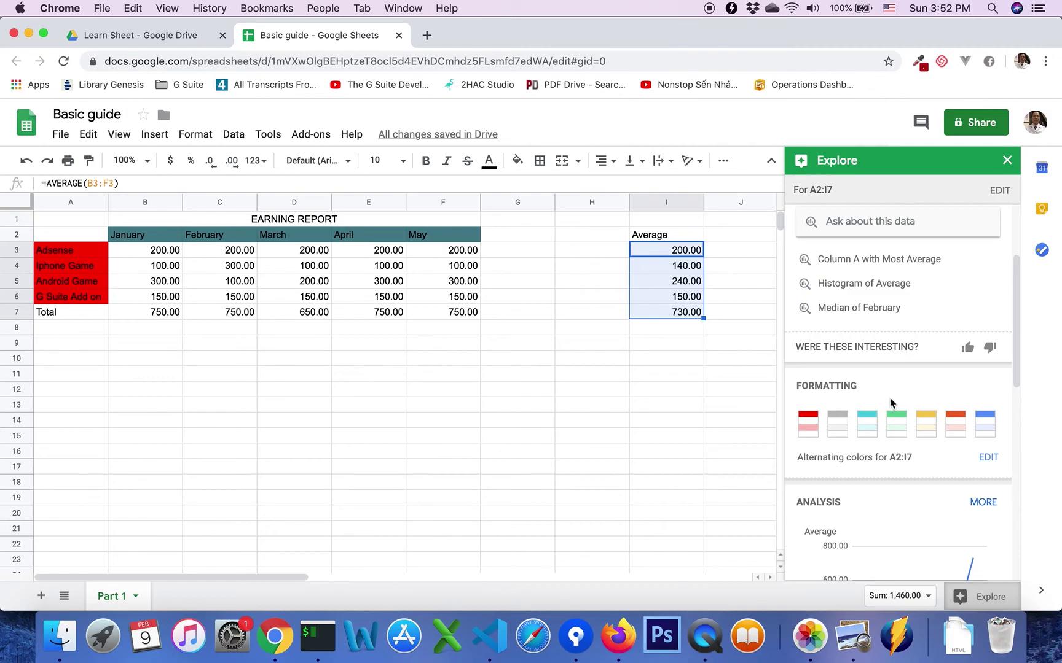
scroll(892, 398, down, 8)
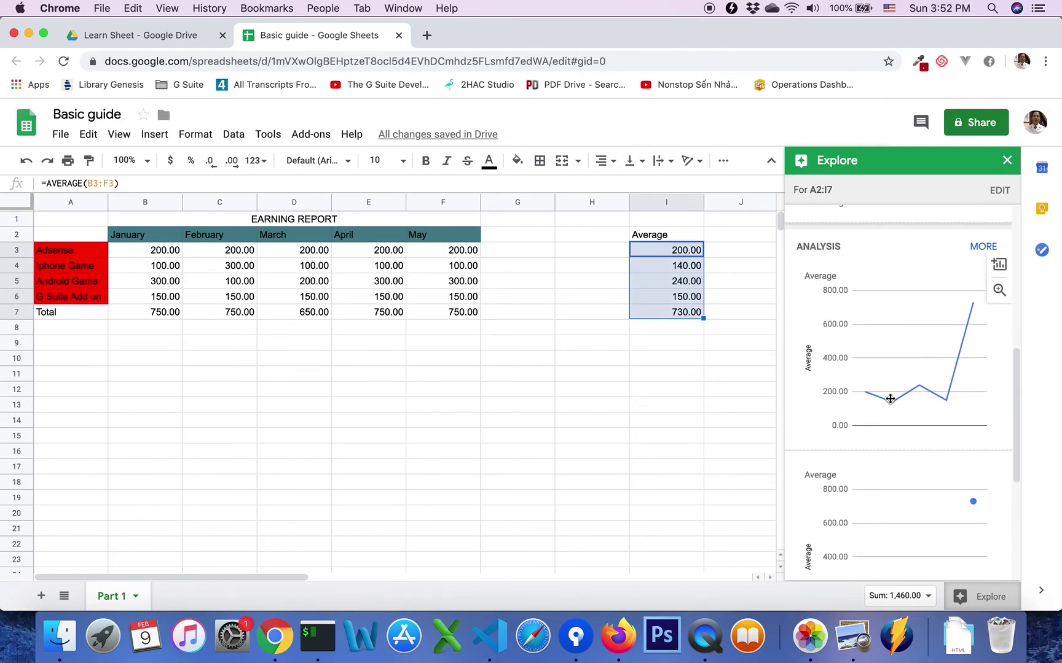
scroll(891, 399, down, 3)
scroll(890, 399, down, 2)
scroll(891, 398, down, 3)
scroll(891, 398, down, 1)
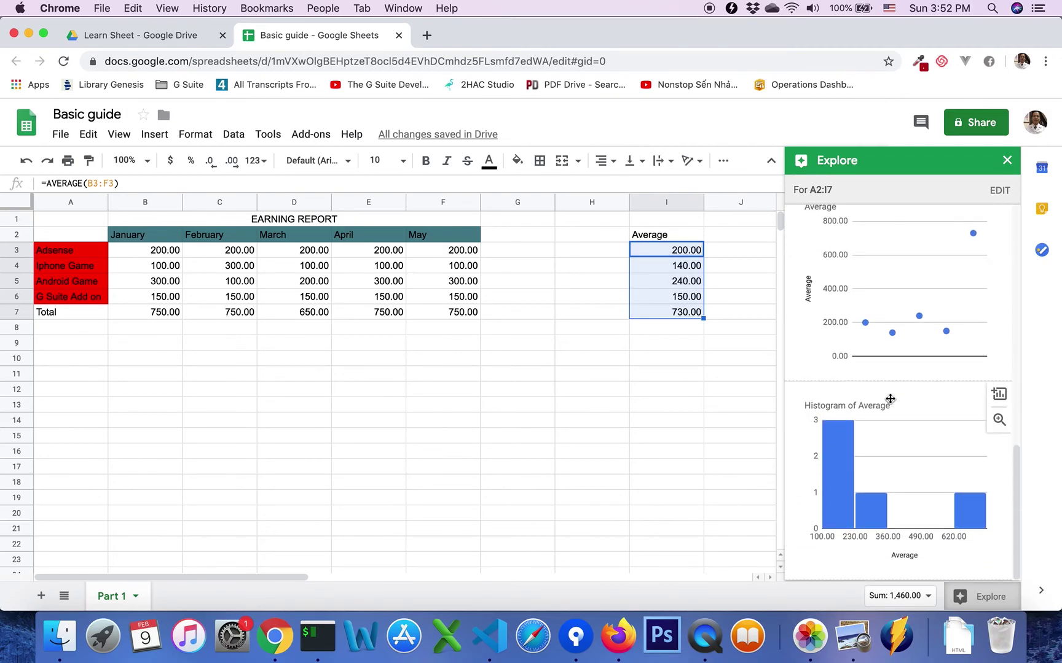
scroll(891, 399, up, 1)
scroll(882, 348, up, 4)
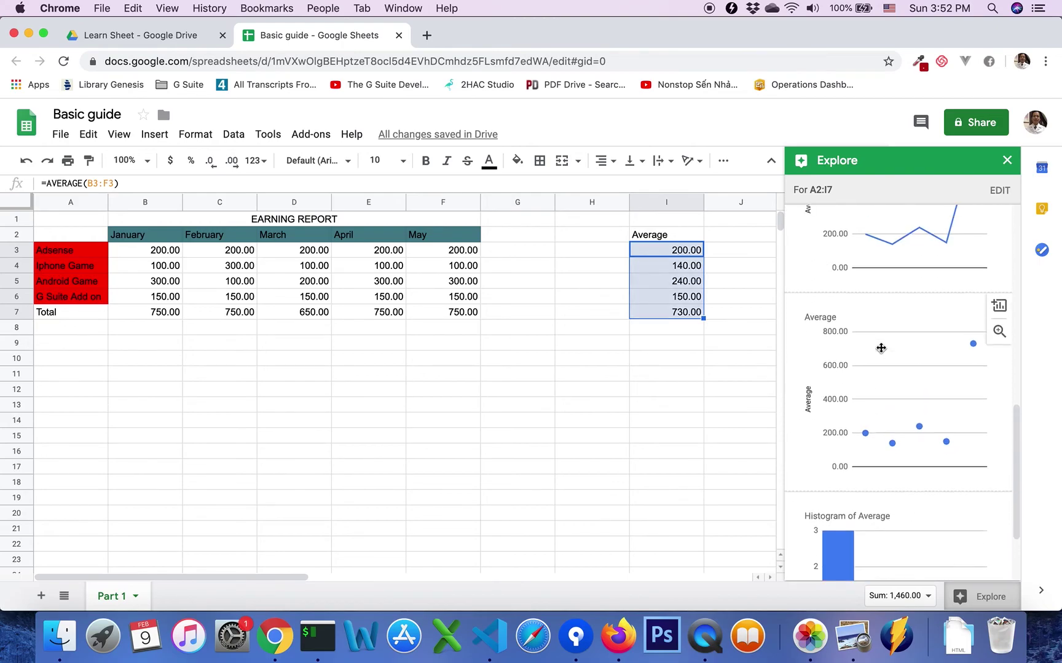
scroll(881, 348, up, 3)
scroll(881, 349, up, 2)
scroll(881, 348, up, 3)
scroll(881, 348, down, 2)
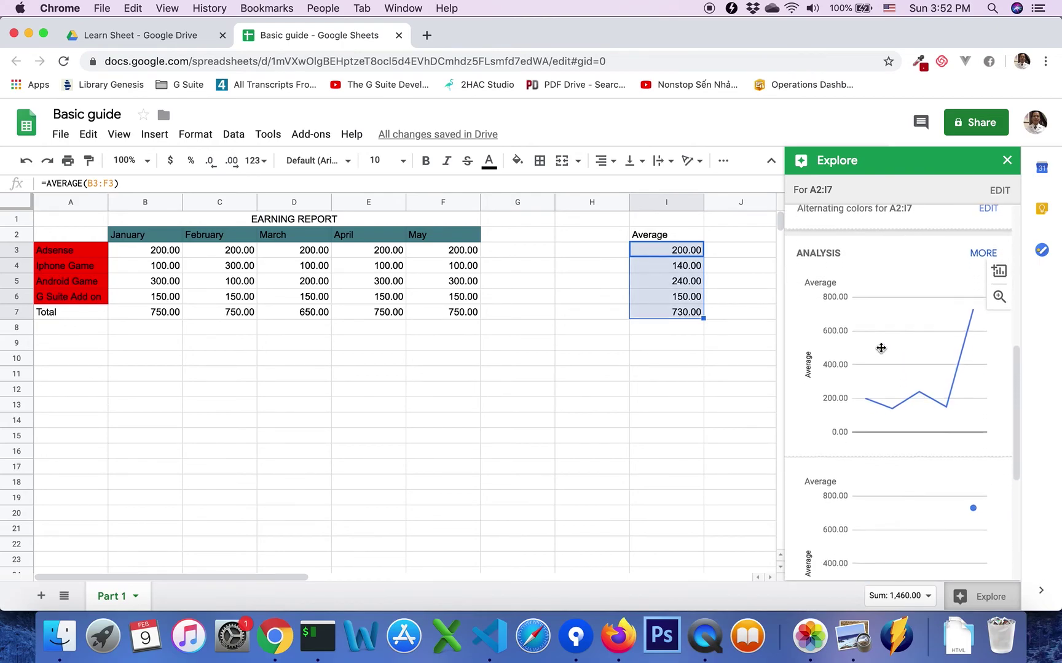
scroll(881, 348, up, 1)
scroll(881, 348, down, 1)
scroll(881, 349, down, 1)
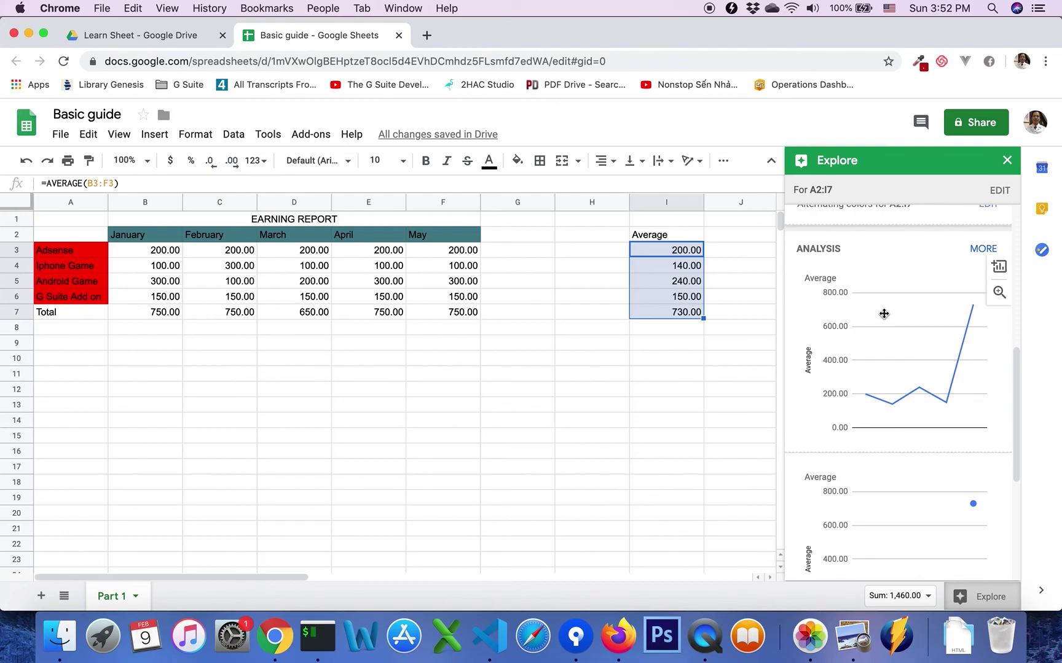
scroll(882, 311, up, 1)
scroll(883, 314, down, 2)
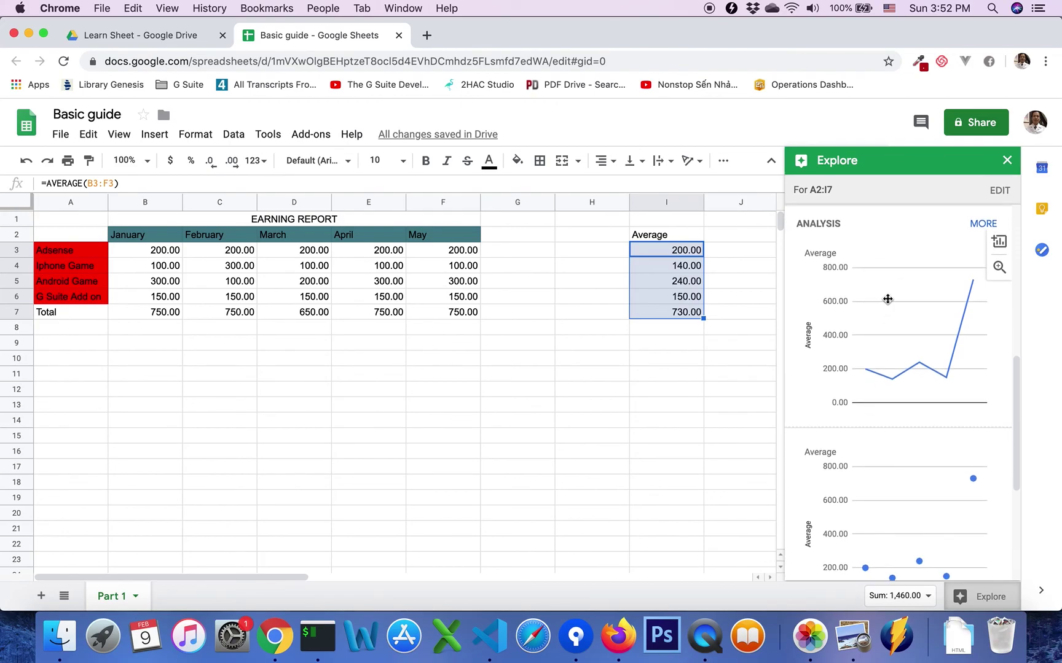
- Drag the suggested Average line chart onto the sheet, shrink it, and position it below the totals row
mouse_move(887, 299)
mouse_down()
mouse_move(298, 413)
mouse_move(295, 395)
mouse_up()
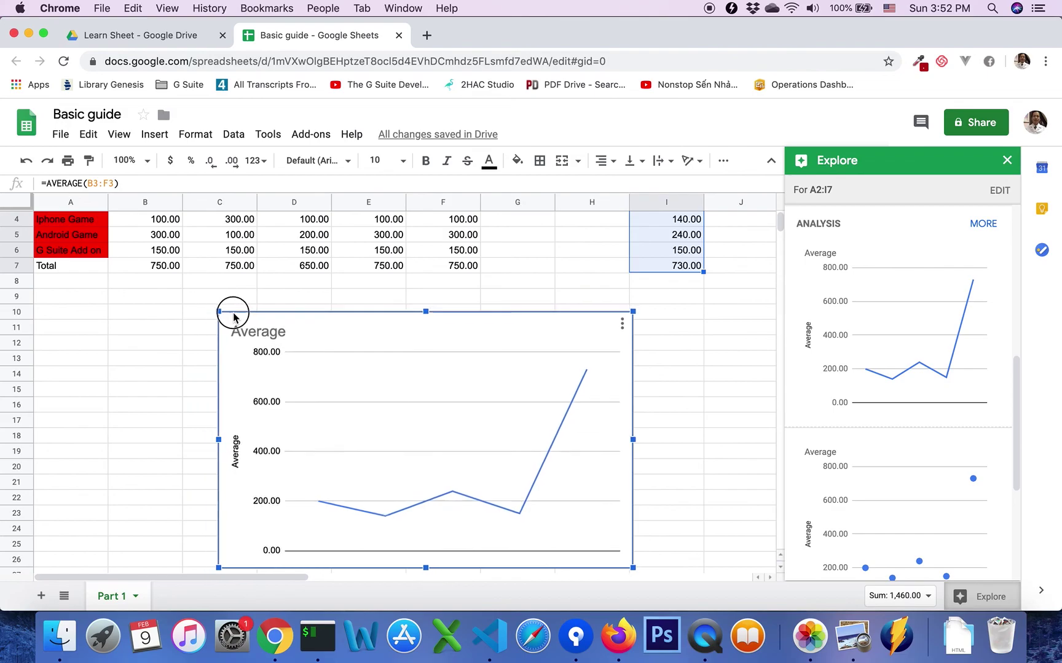
drag(190, 293, 299, 363)
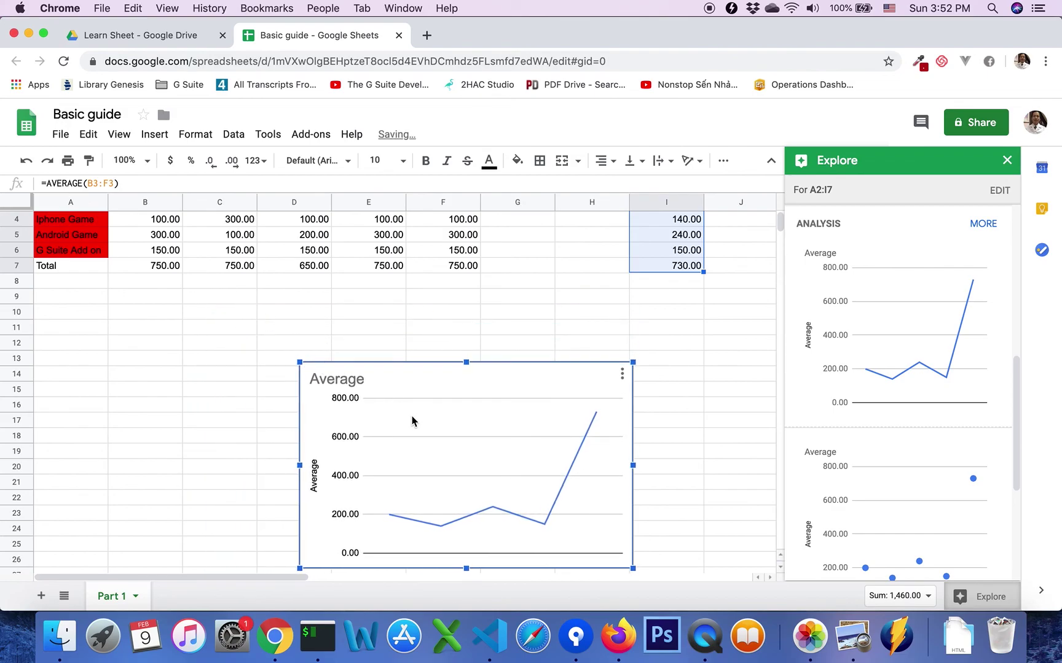
drag(408, 413, 280, 333)
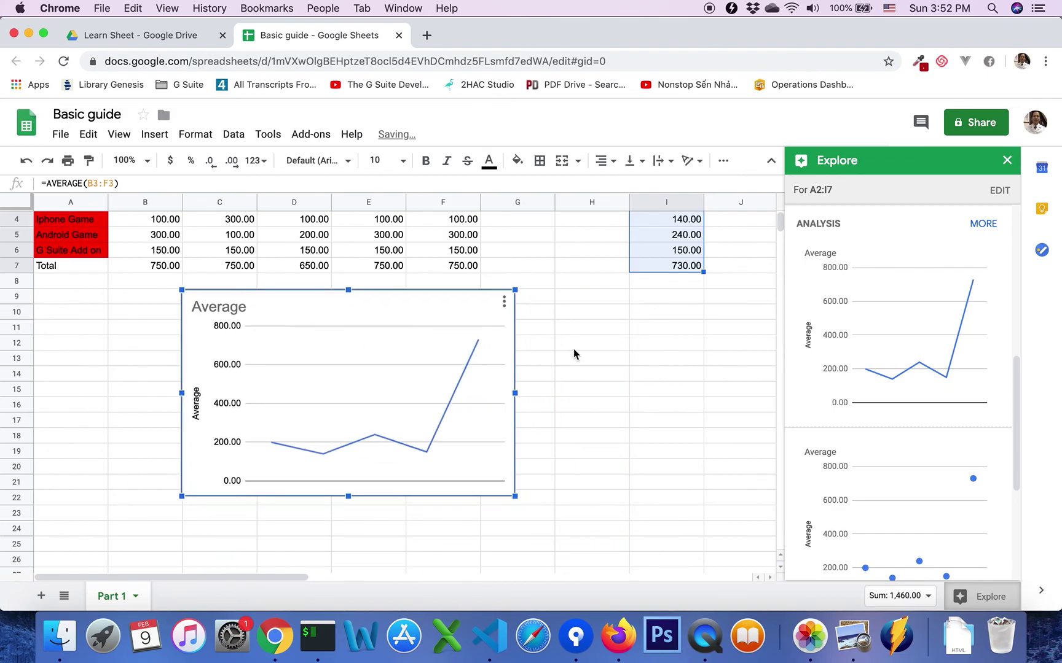
click(580, 351)
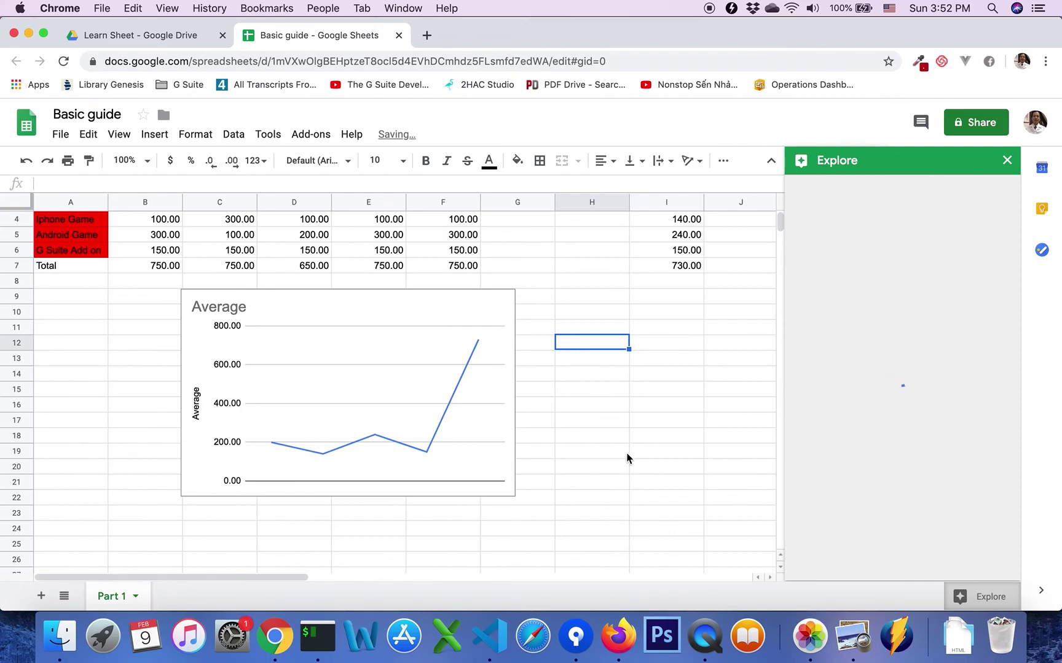